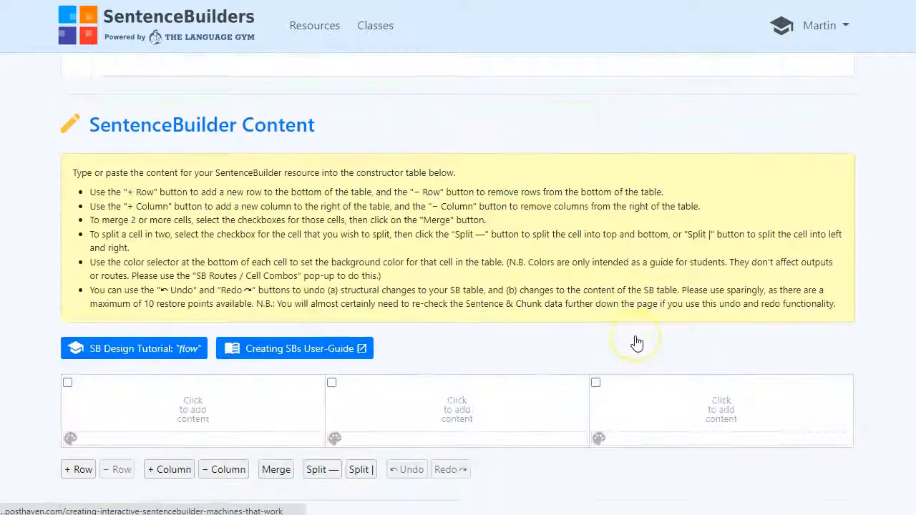
# - Split the first-column cell into top and bottom, and cut the three negative phrases, starting with "Je déteste", out of the upper cell
pyautogui.scroll(8, 637, 341)
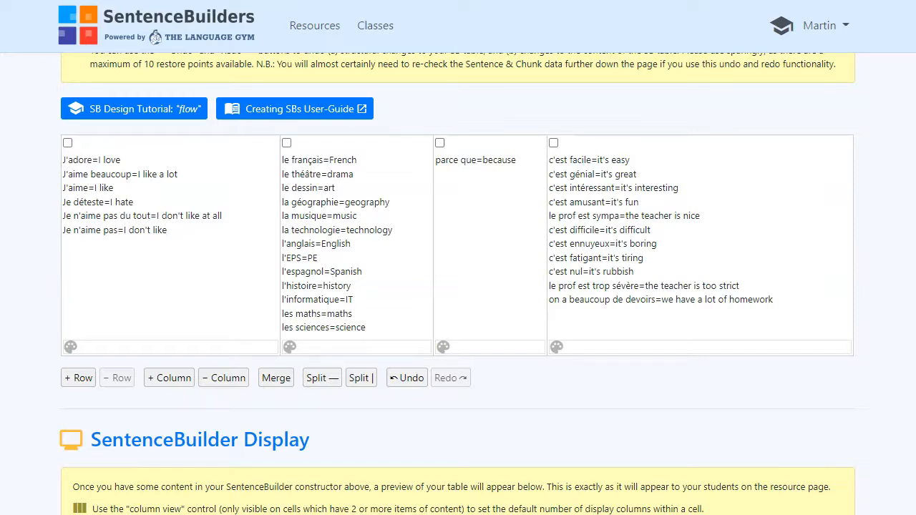
pyautogui.click(67, 143)
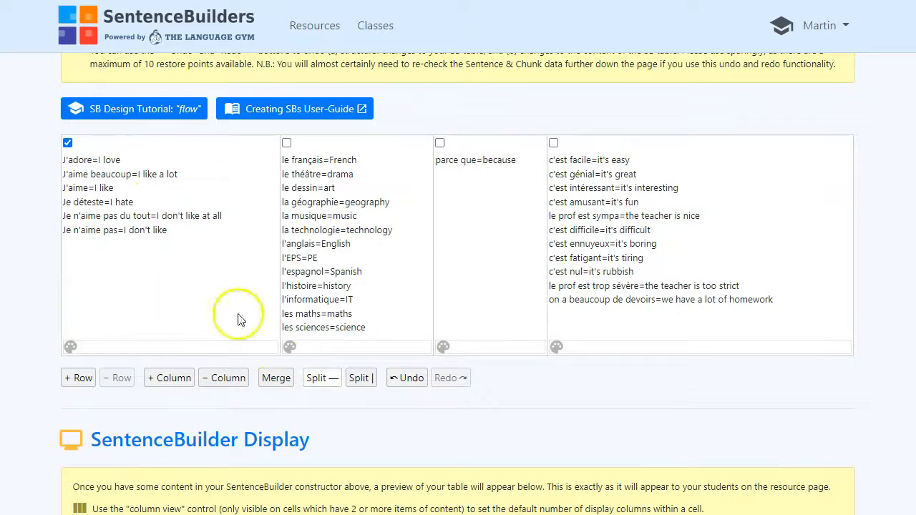
pyautogui.click(329, 384)
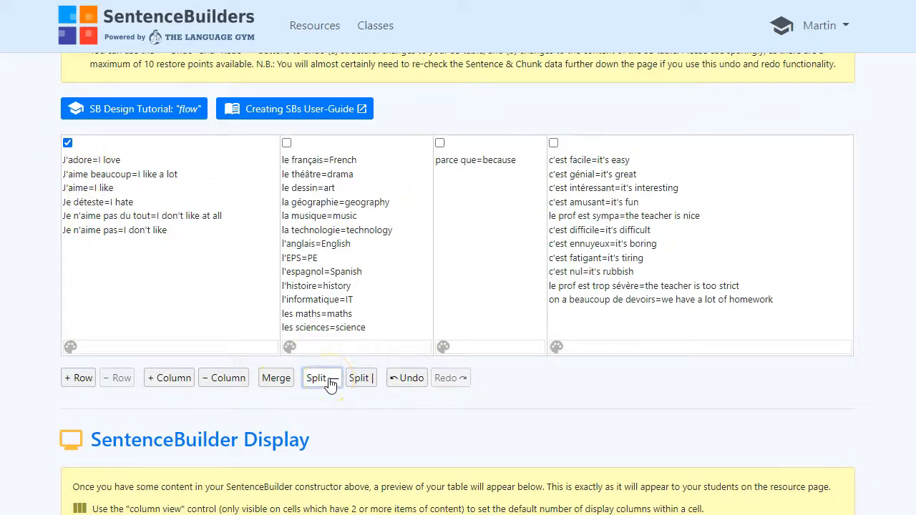
pyautogui.click(149, 218)
pyautogui.moveTo(405, 343); pyautogui.dragTo(186, 311)
pyautogui.hotkey('ctrl', 'c')
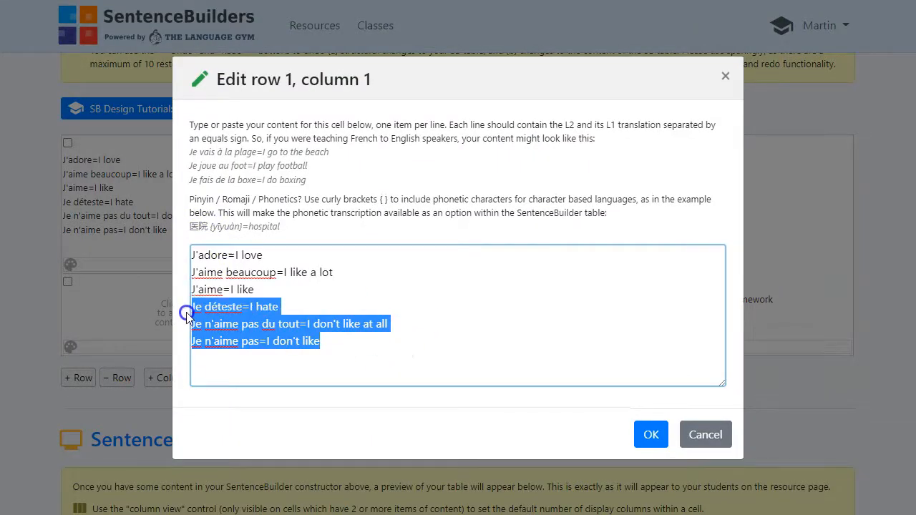
pyautogui.press('Delete')
pyautogui.click(650, 433)
# - Paste the cut negative phrases into the empty lower cell of the first column
pyautogui.click(125, 293)
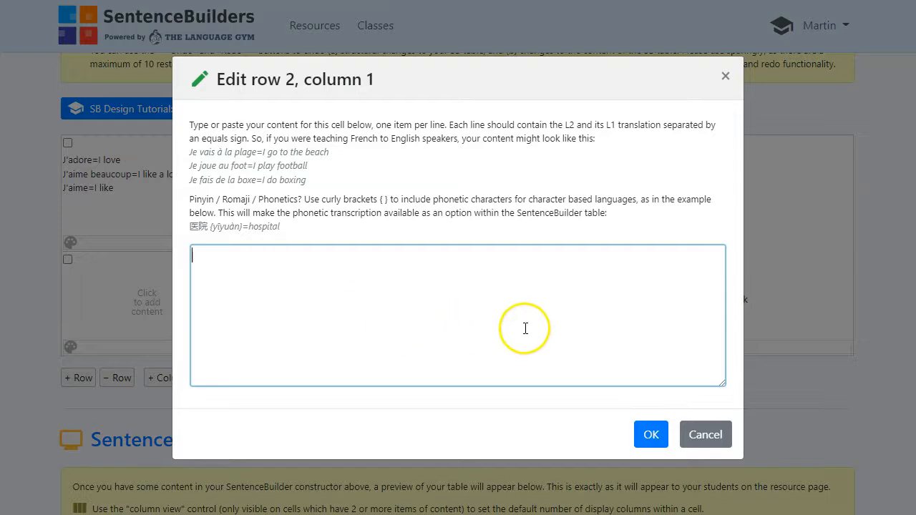
pyautogui.hotkey('ctrl', 'v')
pyautogui.click(651, 434)
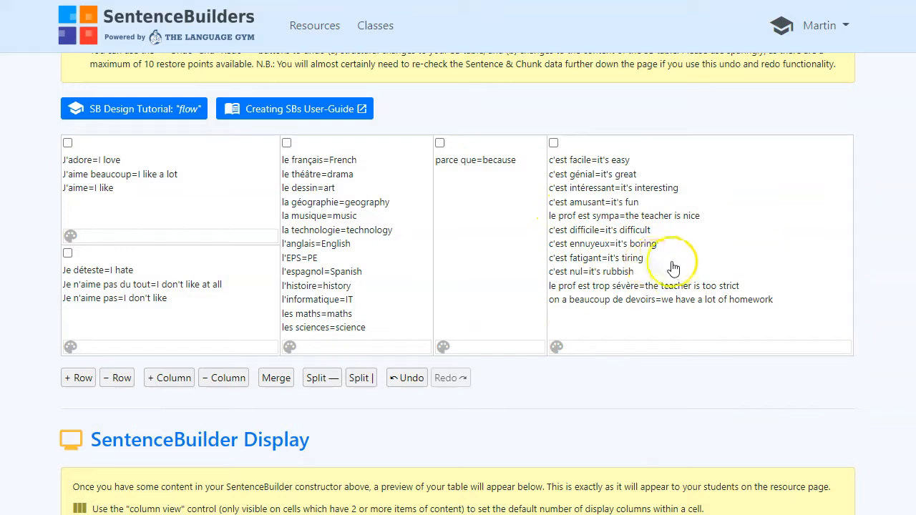
# - Cut the six negative reasons, from "c'est difficile" through "on a beaucoup de devoirs", out of the fourth-column cell
pyautogui.click(644, 238)
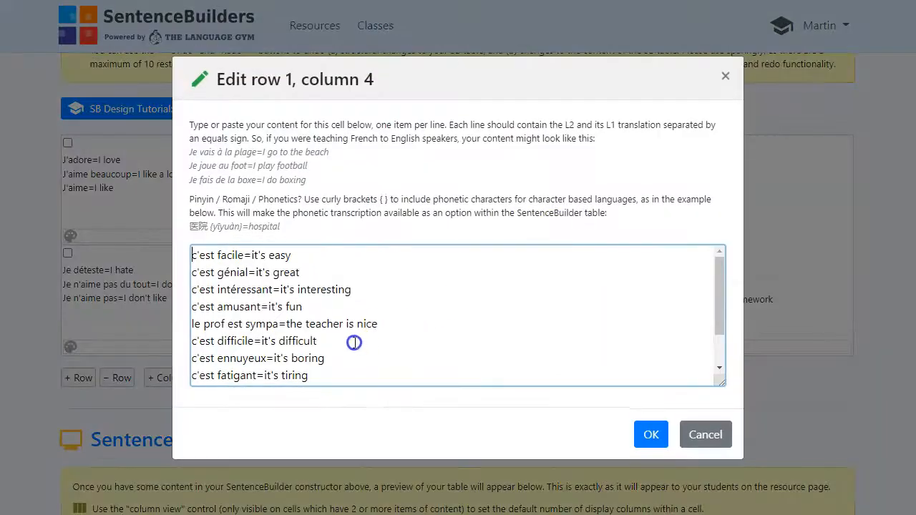
pyautogui.scroll(-1, 380, 351)
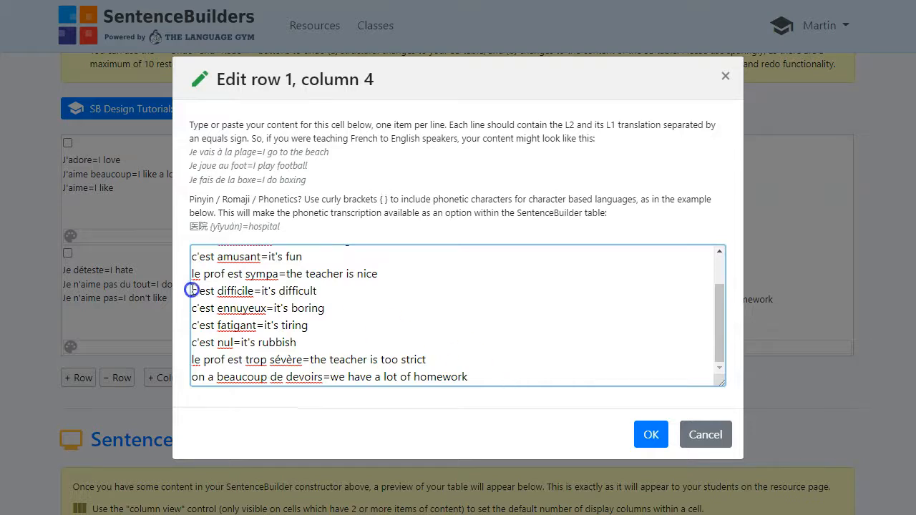
pyautogui.moveTo(192, 291); pyautogui.dragTo(579, 418)
pyautogui.hotkey('ctrl', 'c')
pyautogui.press('BackSpace')
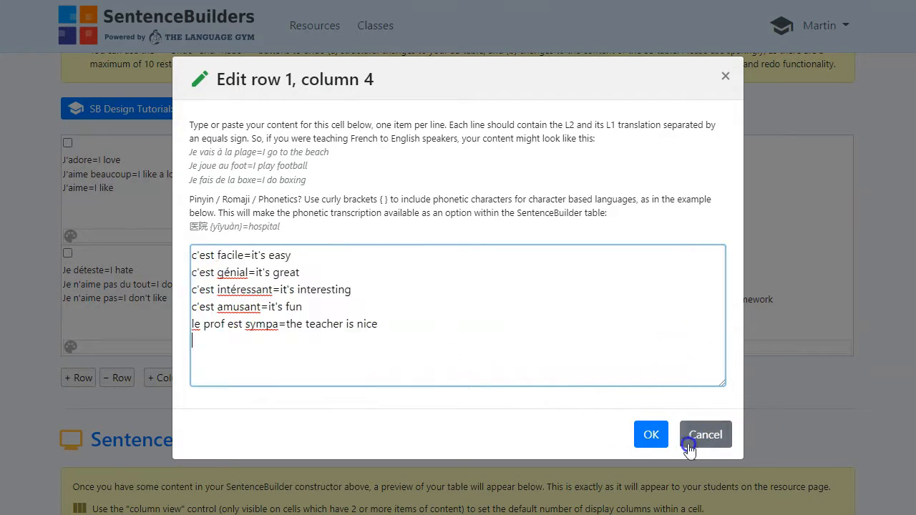
pyautogui.click(641, 440)
# - Split the fourth-column cell into top and bottom, and paste the cut negative reasons into the new lower cell
pyautogui.click(622, 142)
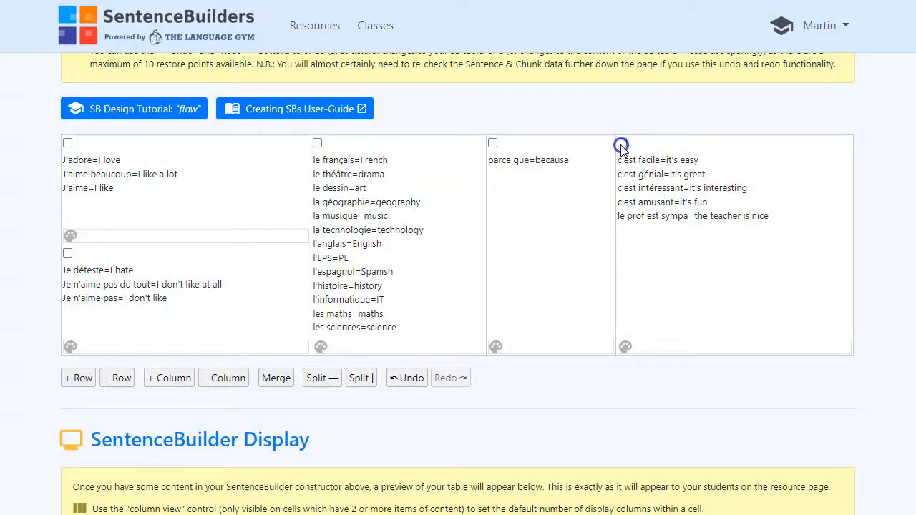
pyautogui.click(321, 378)
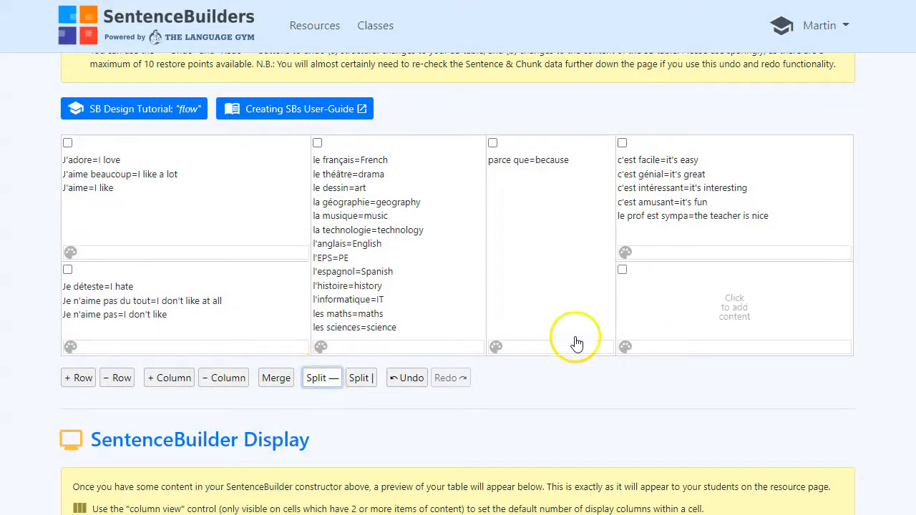
pyautogui.click(693, 307)
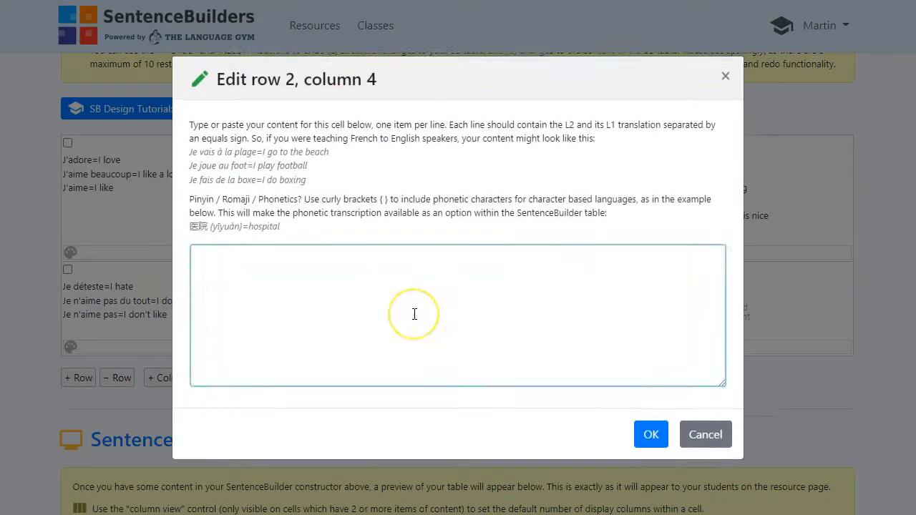
pyautogui.hotkey('ctrl', 'v')
pyautogui.click(649, 434)
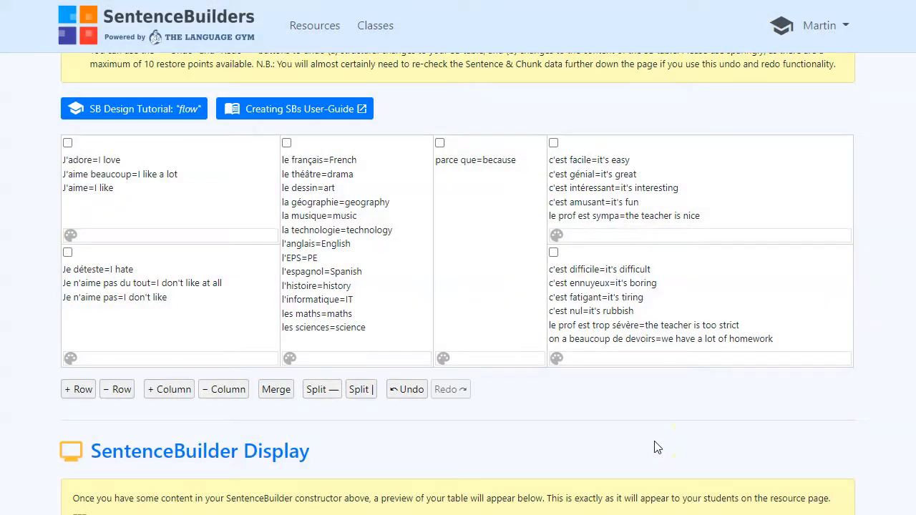
pyautogui.click(632, 449)
# - Colour the positive upper cells of the first and fourth columns light green and the negative lower cells light red
pyautogui.click(184, 236)
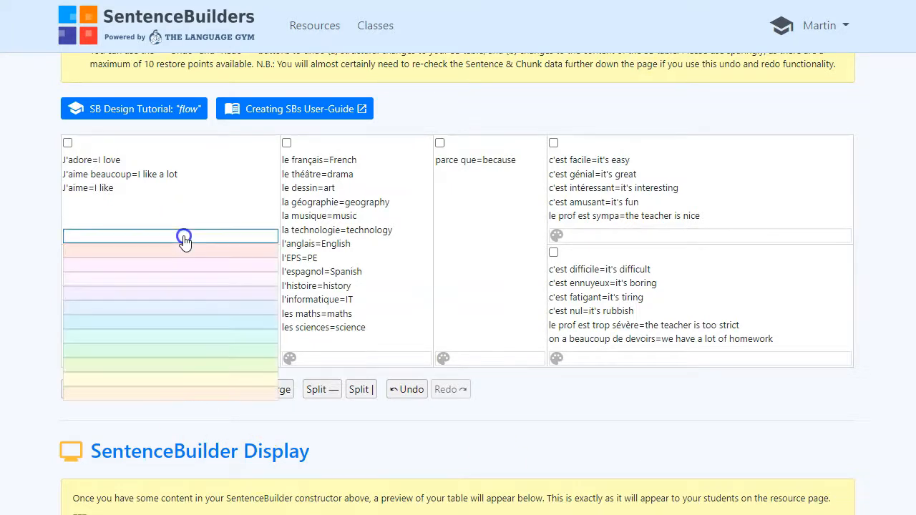
pyautogui.click(176, 367)
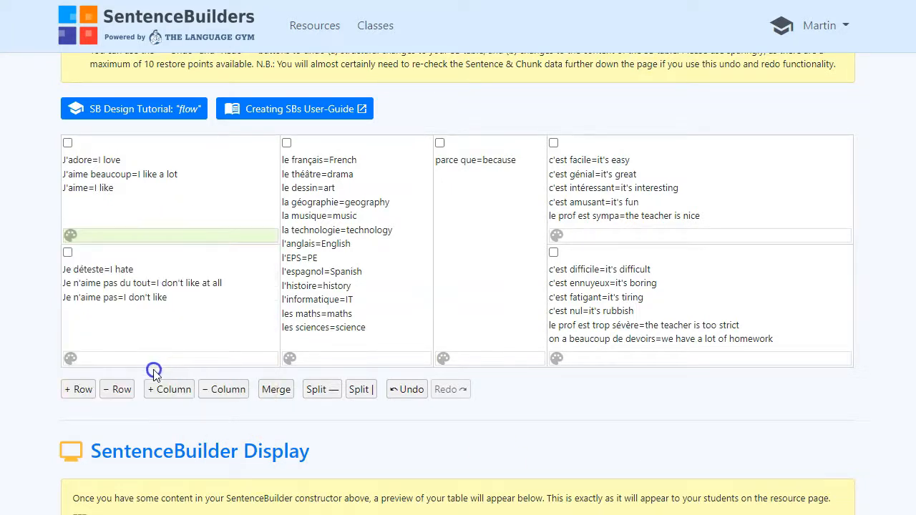
pyautogui.click(166, 364)
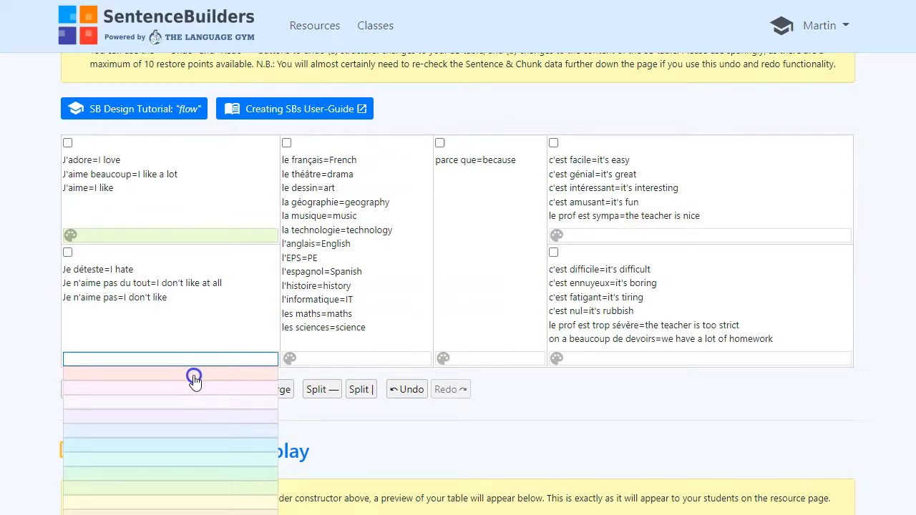
pyautogui.click(194, 379)
pyautogui.click(679, 237)
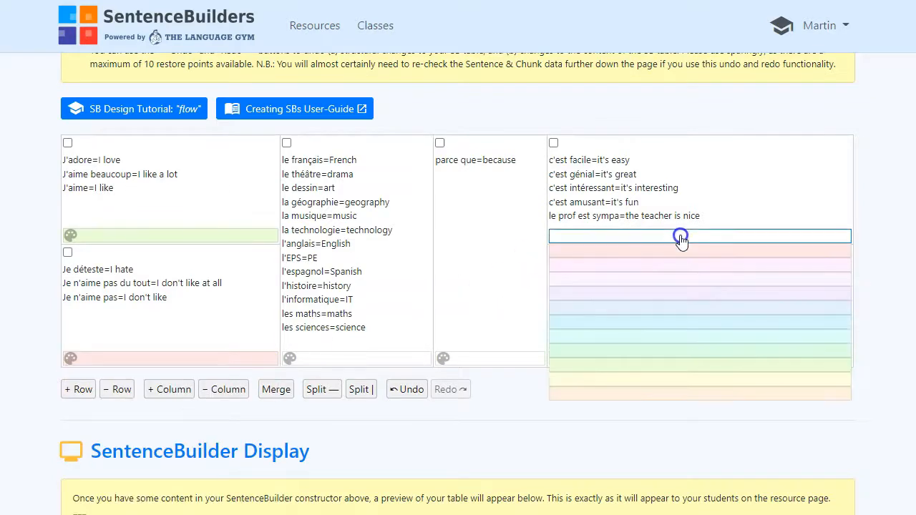
pyautogui.click(705, 368)
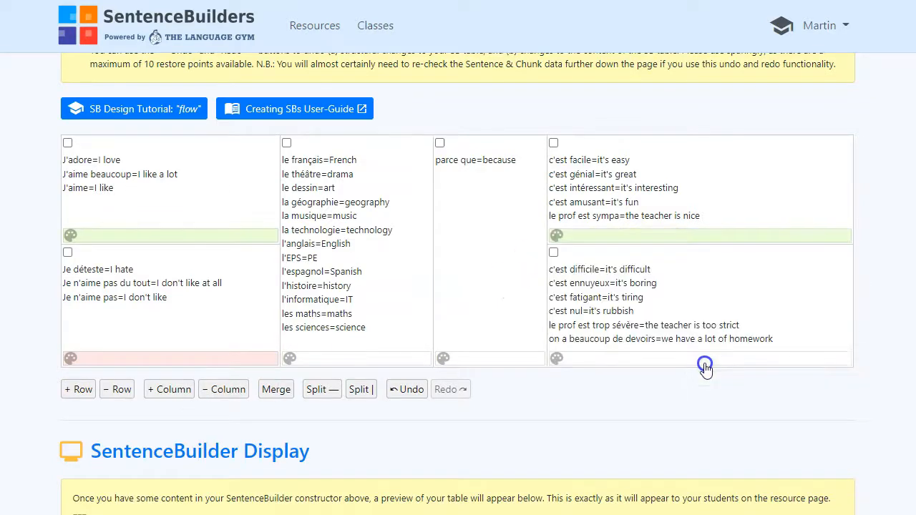
pyautogui.click(663, 359)
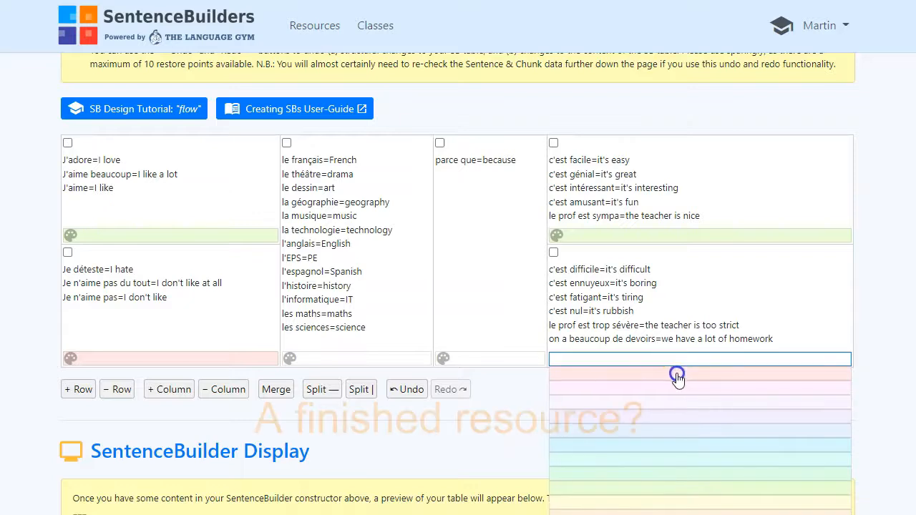
pyautogui.click(676, 372)
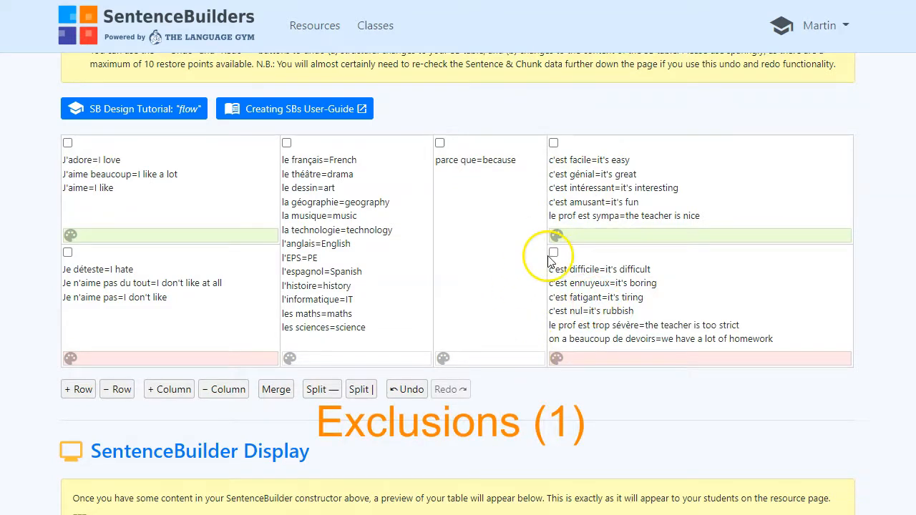
# - Add an excluded cell combo pairing the positive "J'adore" cell with the negative "c'est difficile" cell
pyautogui.scroll(-3, 551, 317)
pyautogui.scroll(-9, 551, 320)
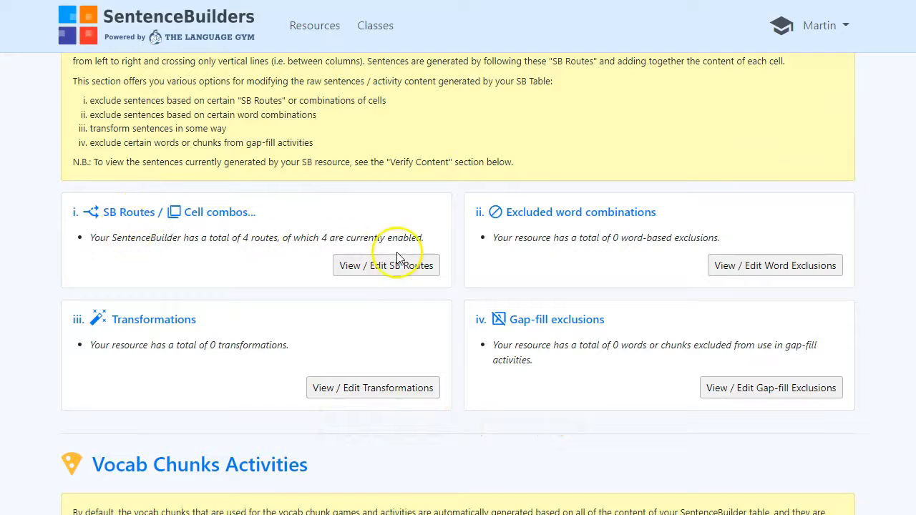
pyautogui.click(386, 270)
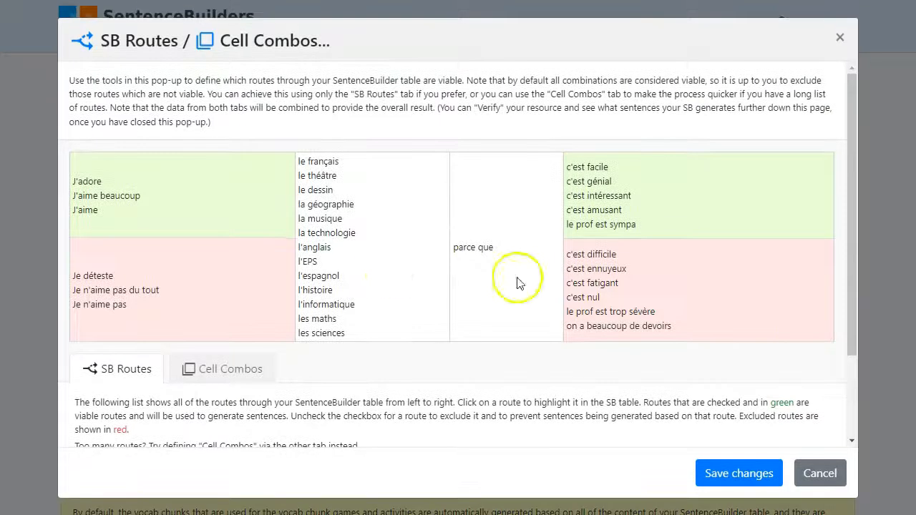
pyautogui.click(228, 368)
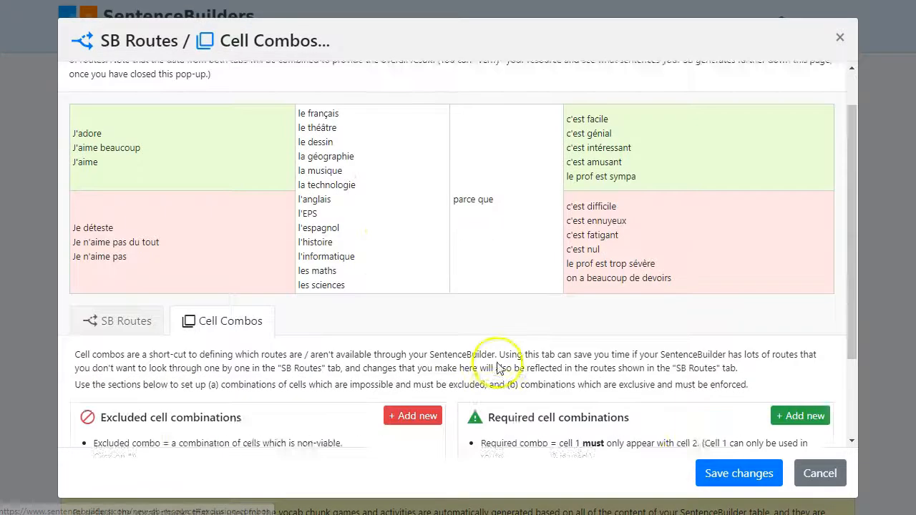
pyautogui.scroll(-2, 491, 358)
pyautogui.click(416, 322)
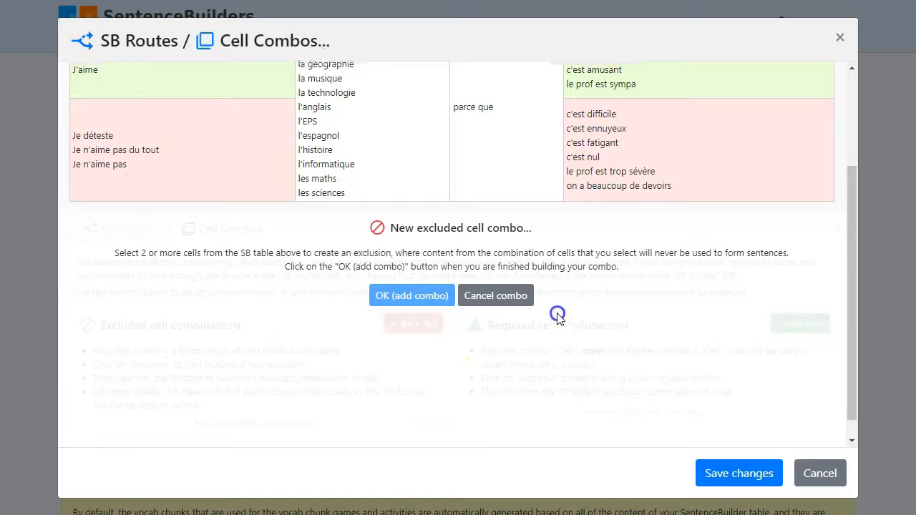
pyautogui.click(126, 199)
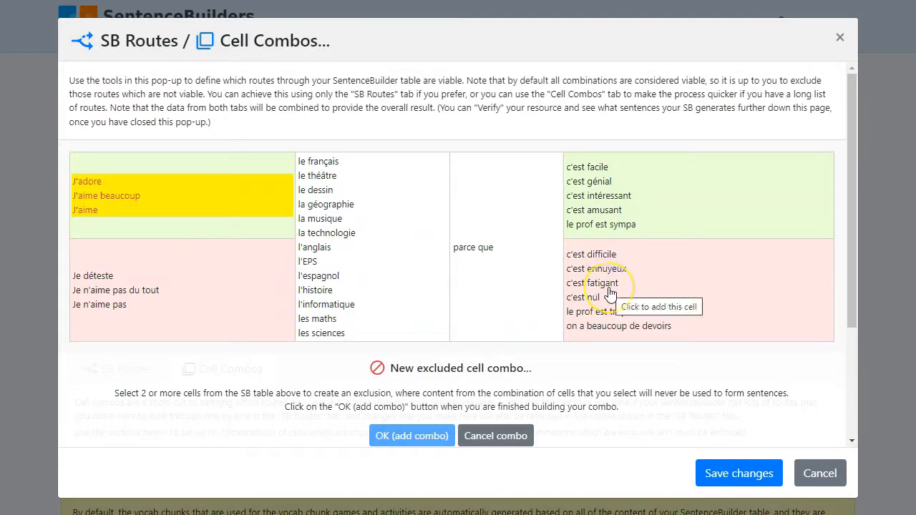
pyautogui.click(610, 293)
pyautogui.click(426, 436)
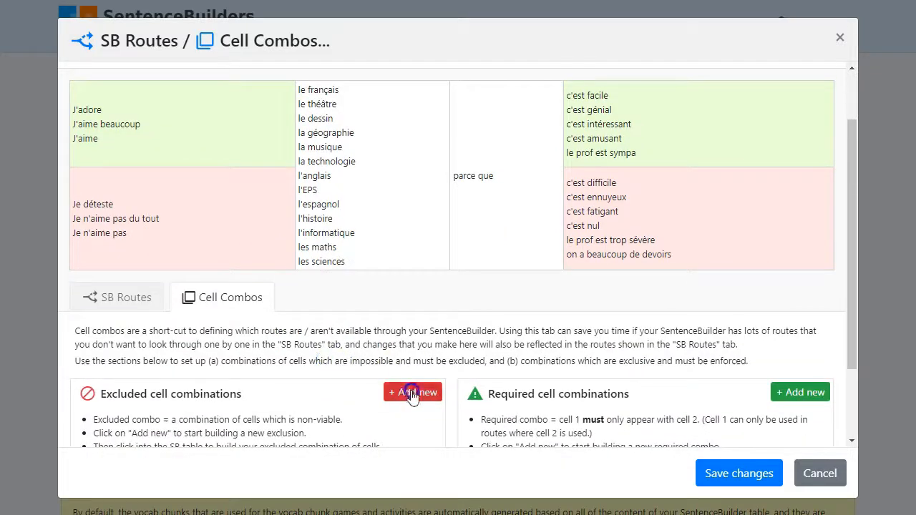
# - Add an excluded cell combo pairing the "Je déteste" cell with the "c'est facile" cell, and save the route changes
pyautogui.click(409, 392)
pyautogui.click(119, 226)
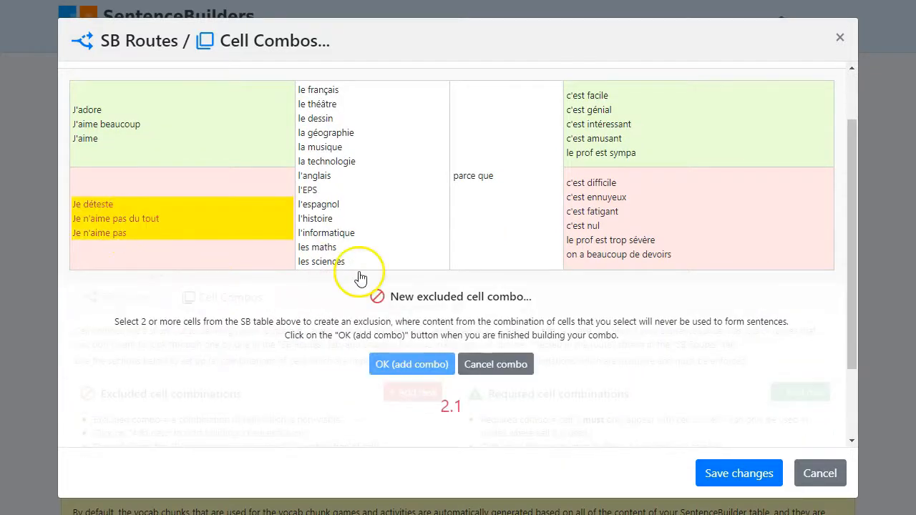
pyautogui.click(628, 207)
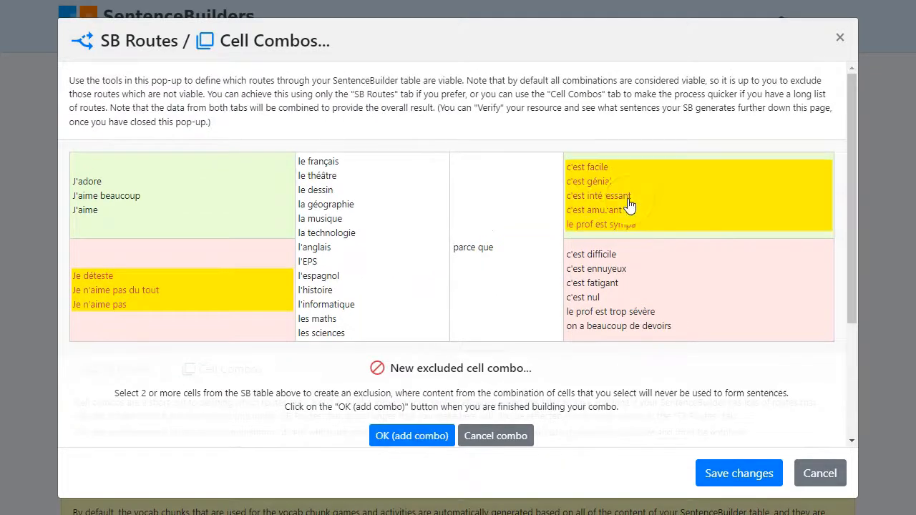
pyautogui.click(429, 442)
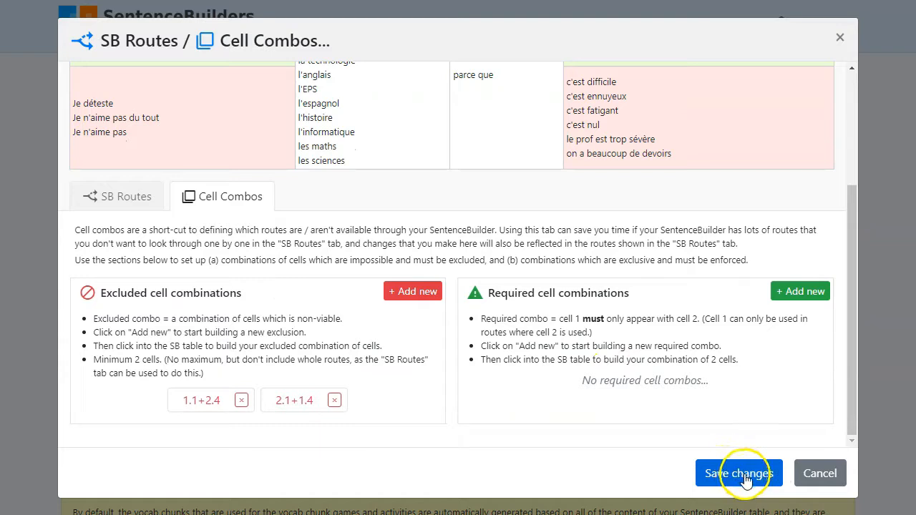
pyautogui.click(737, 475)
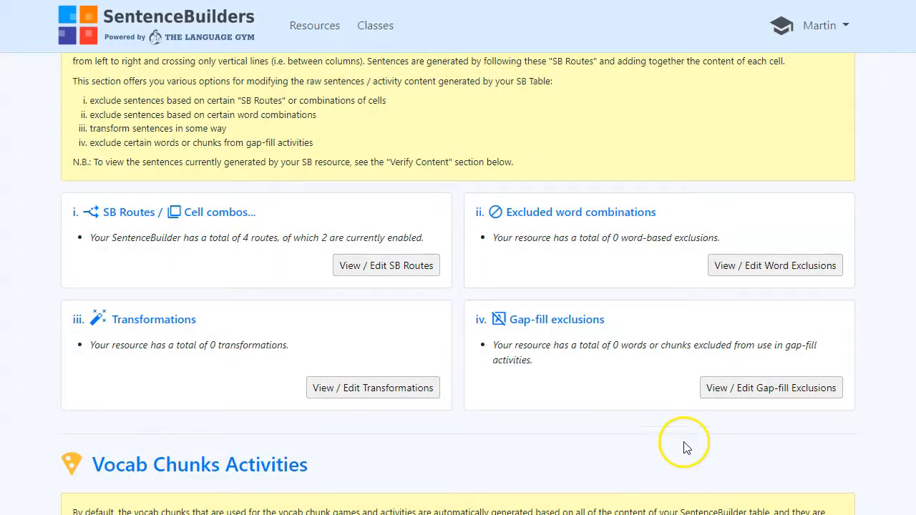
# - Verify the SentenceBuilder content and enlarge the list of generated sentences to review them
pyautogui.scroll(-2, 640, 429)
pyautogui.scroll(-15, 640, 390)
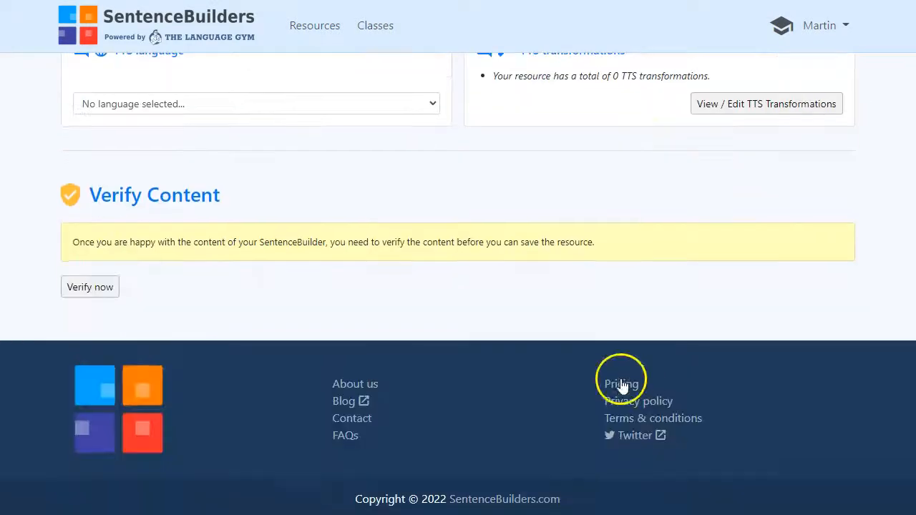
pyautogui.click(106, 290)
pyautogui.scroll(-3, 428, 351)
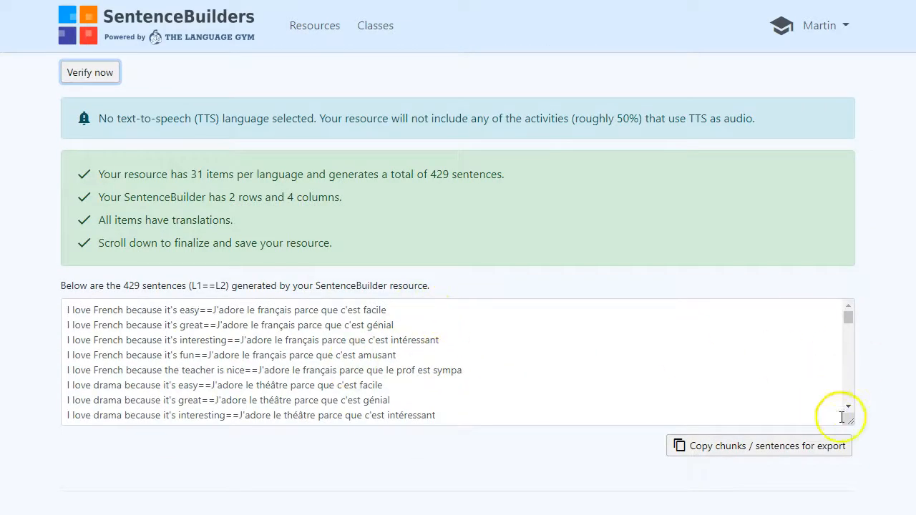
pyautogui.moveTo(849, 419); pyautogui.dragTo(847, 495)
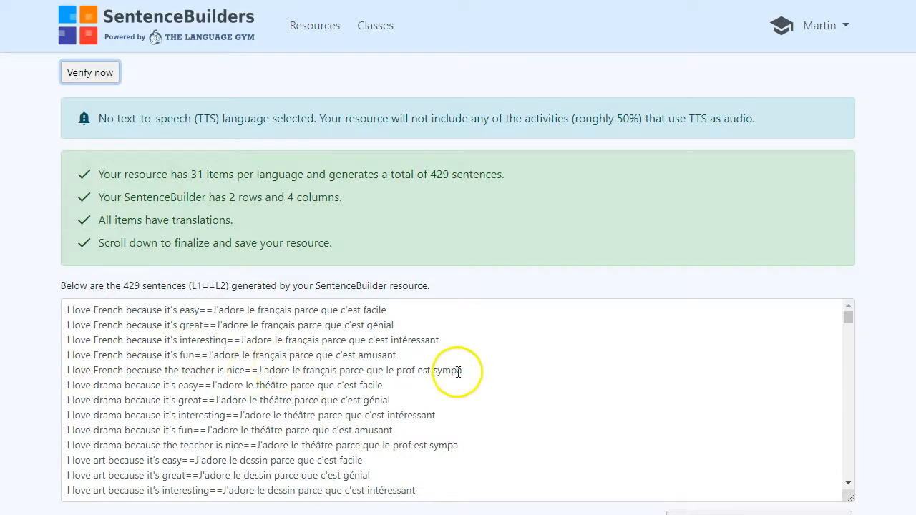
# - Split the school-subject cell in the second column horizontally into four stacked cells
pyautogui.scroll(10, 667, 282)
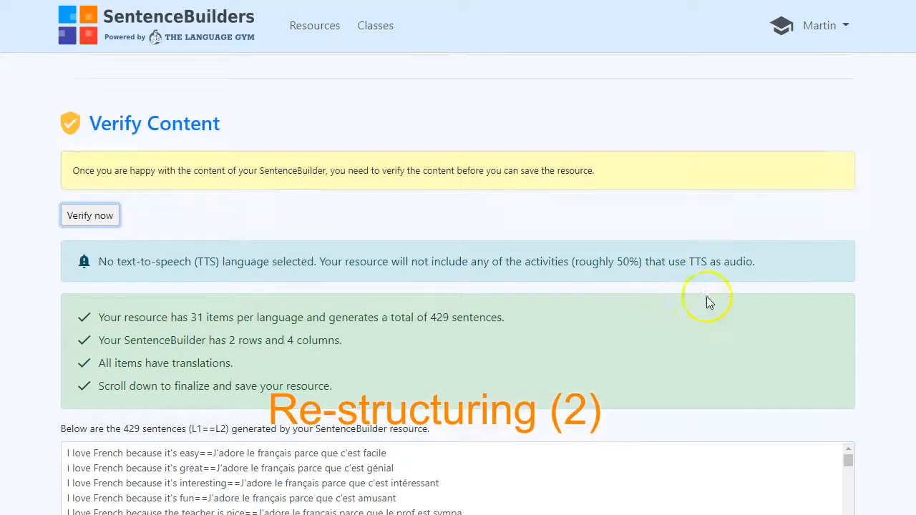
pyautogui.scroll(12, 772, 318)
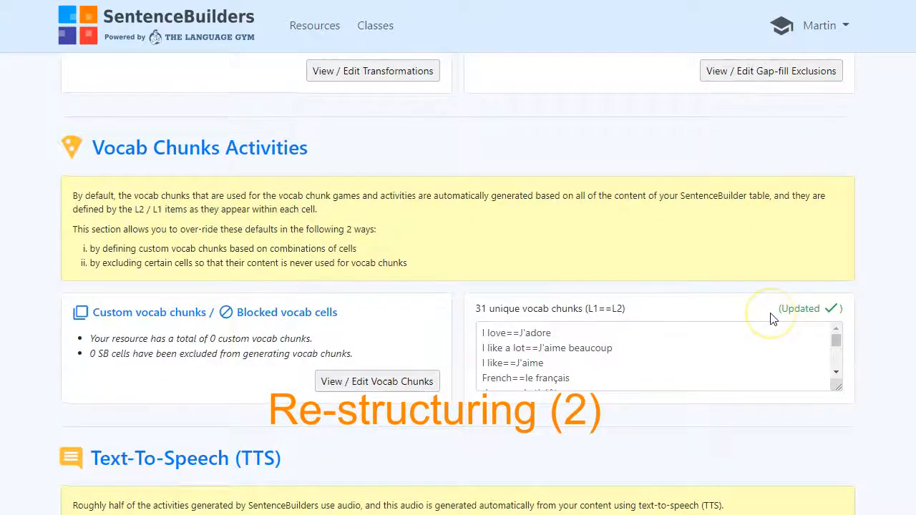
pyautogui.scroll(2, 773, 319)
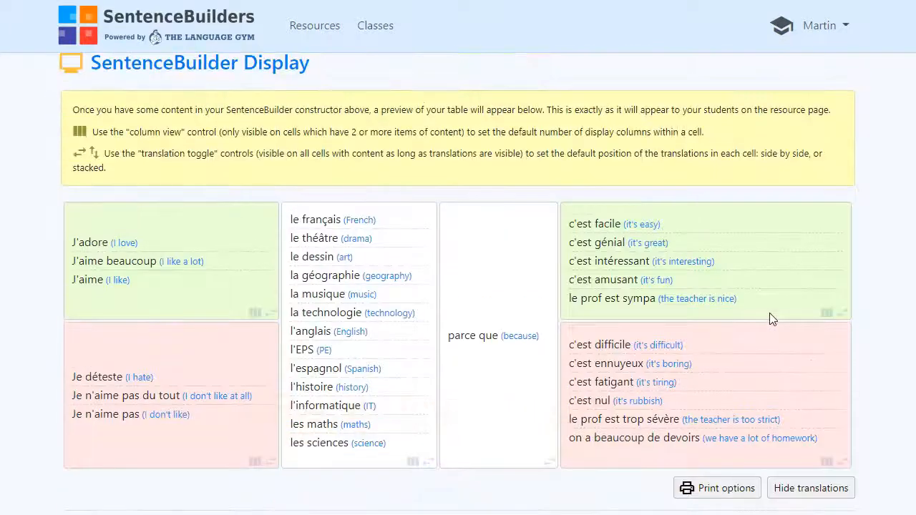
pyautogui.scroll(-1, 769, 319)
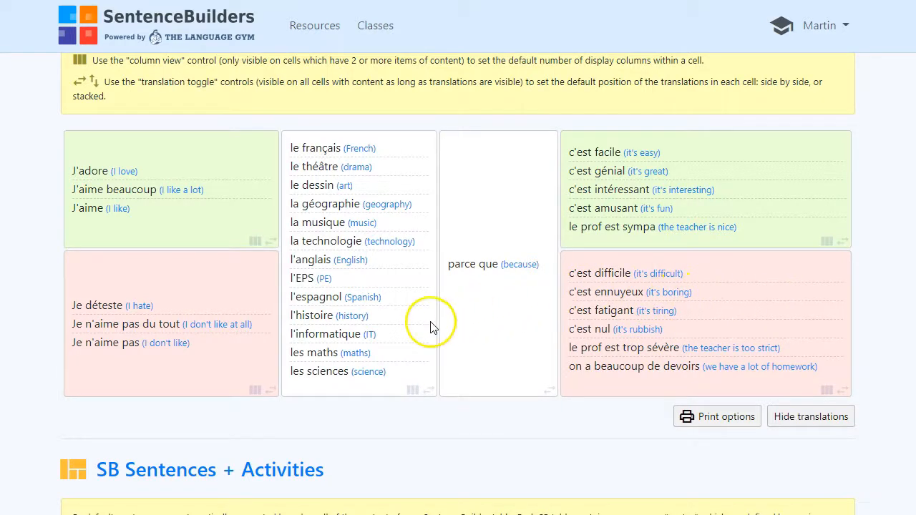
pyautogui.scroll(6, 432, 327)
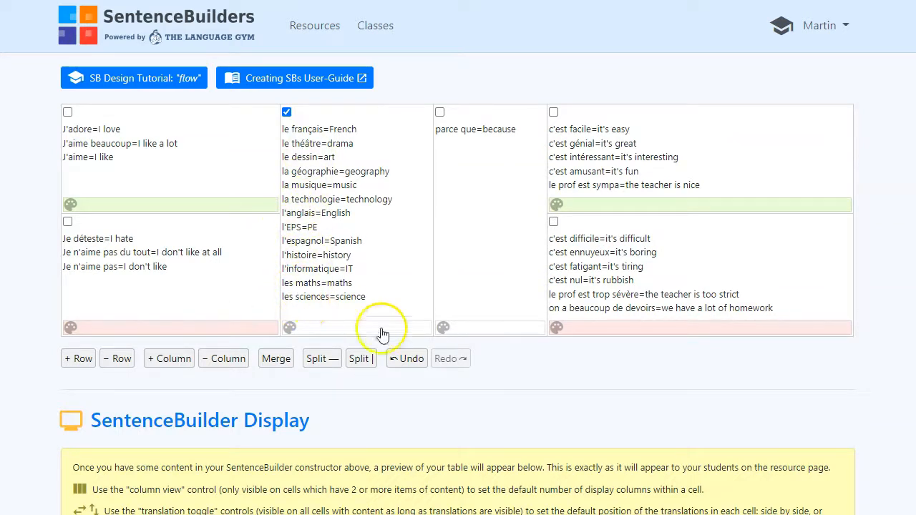
pyautogui.click(323, 360)
pyautogui.click(286, 333)
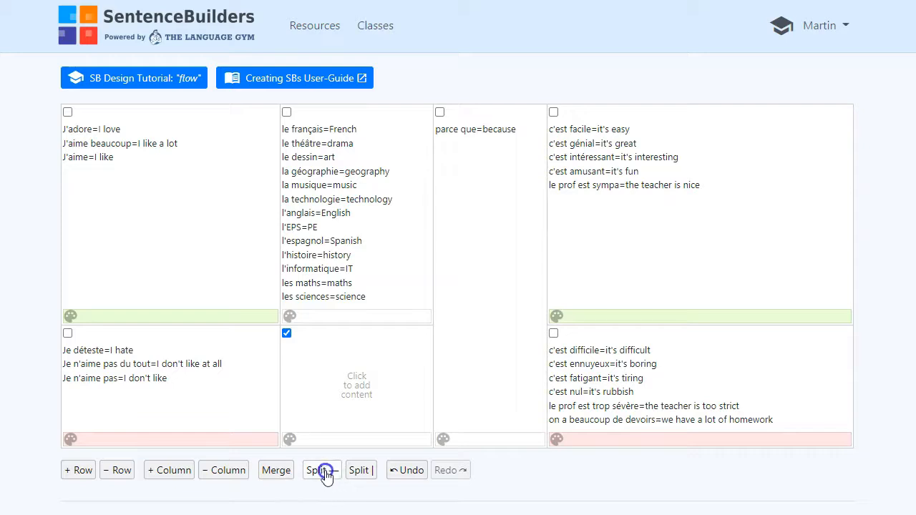
pyautogui.click(324, 472)
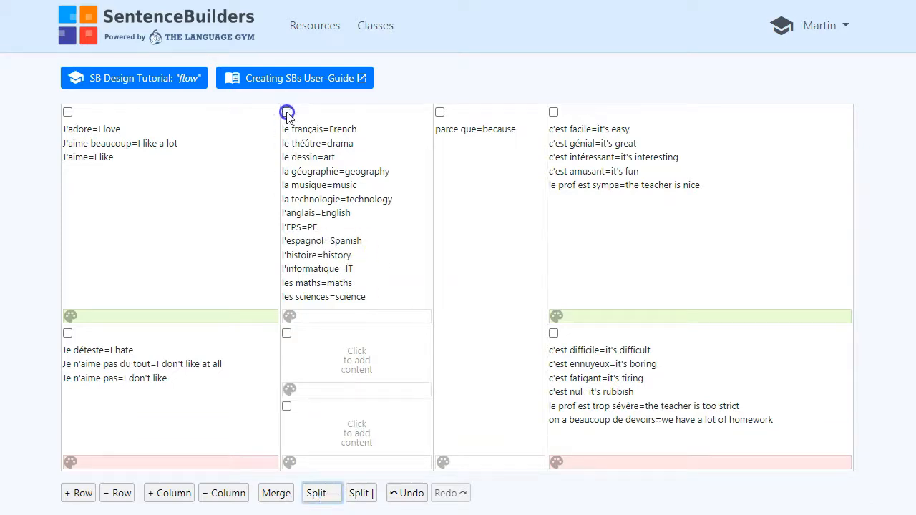
pyautogui.scroll(-2, 363, 258)
pyautogui.click(331, 405)
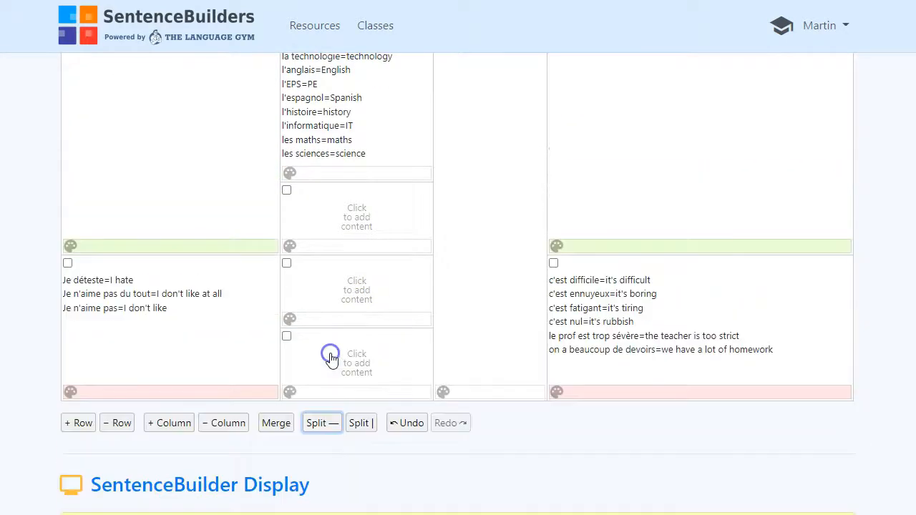
pyautogui.scroll(1, 448, 367)
# - Cut all subjects from "la géographie" onward out of the first subject cell, keeping only le français, le théâtre and le dessin
pyautogui.click(343, 159)
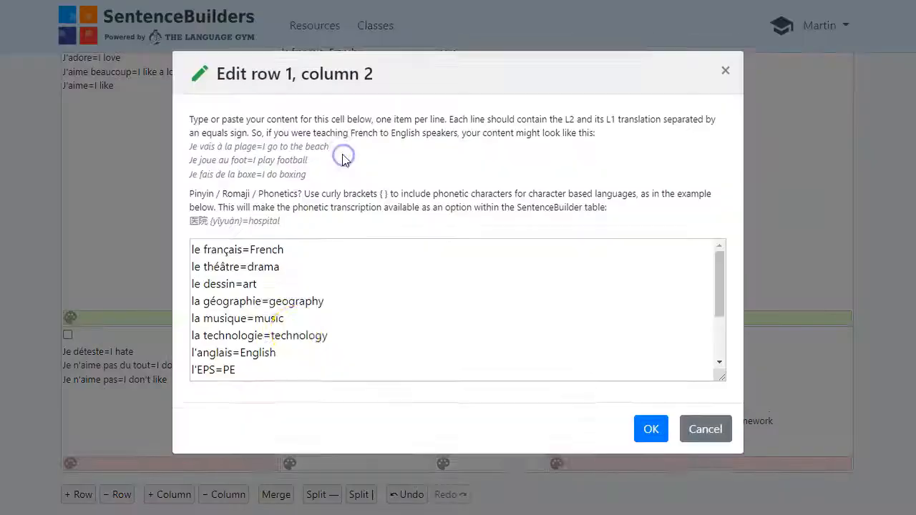
pyautogui.moveTo(192, 306); pyautogui.dragTo(388, 456)
pyautogui.hotkey('ctrl', 'c')
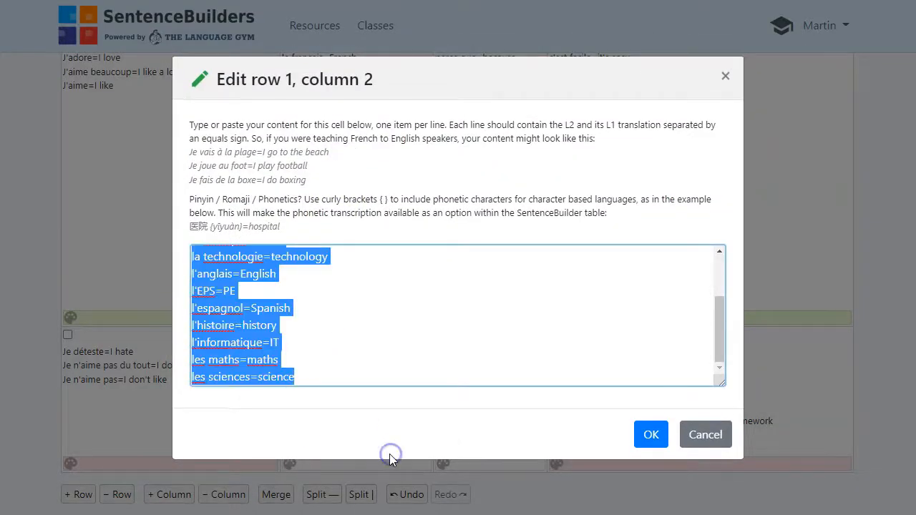
pyautogui.press('Delete')
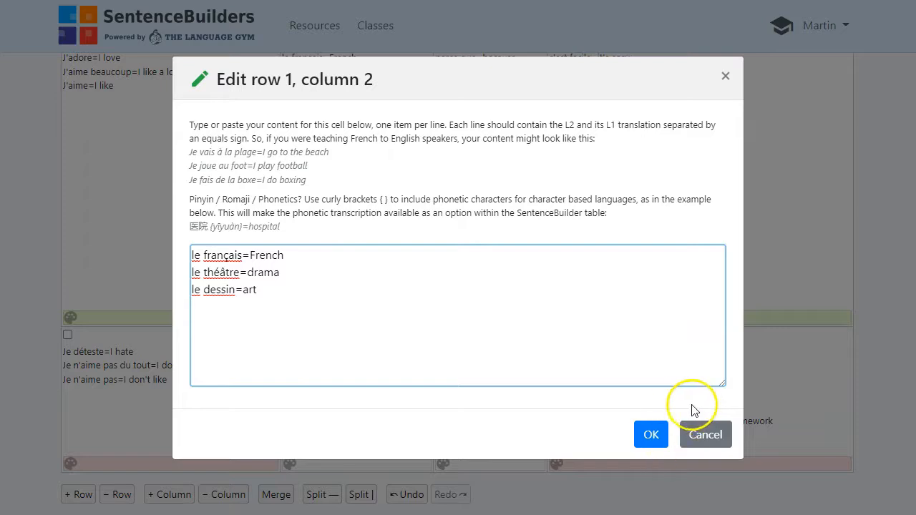
pyautogui.click(650, 434)
# - Paste the cut subjects into the second subject cell, keep la géographie, la musique and la technologie, and cut the rest
pyautogui.click(325, 145)
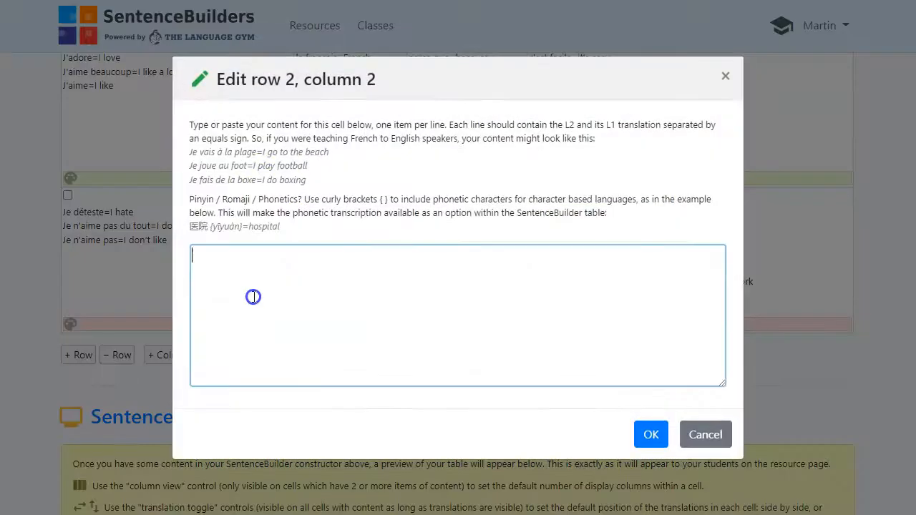
pyautogui.hotkey('ctrl', 'v')
pyautogui.scroll(2, 234, 306)
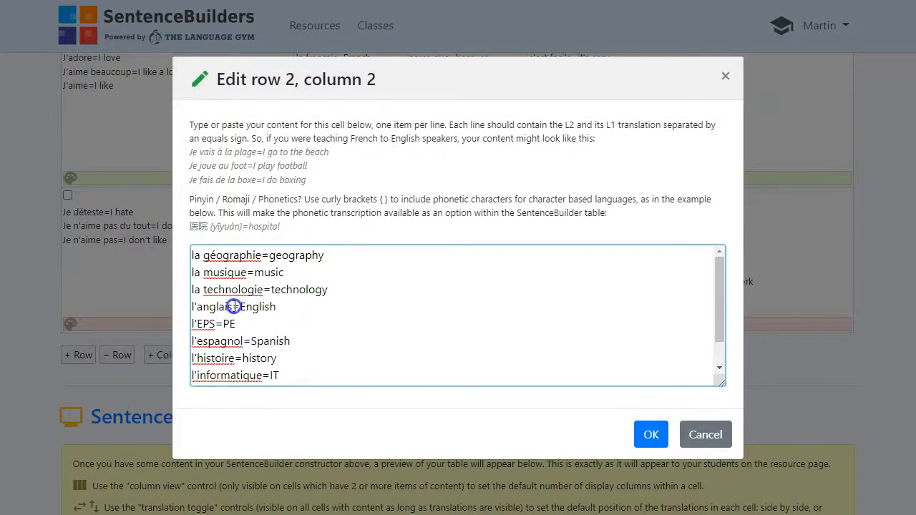
pyautogui.moveTo(192, 307); pyautogui.dragTo(515, 481)
pyautogui.hotkey('ctrl', 'c')
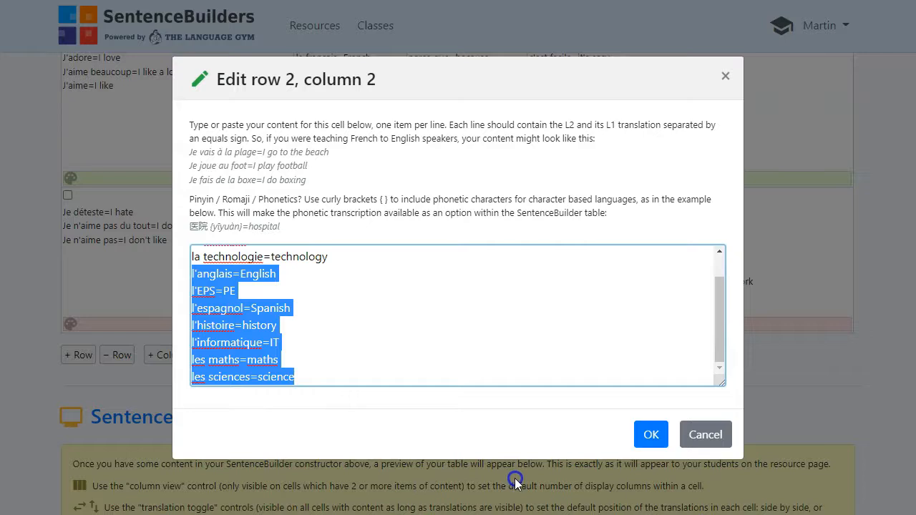
pyautogui.press('BackSpace')
pyautogui.click(650, 434)
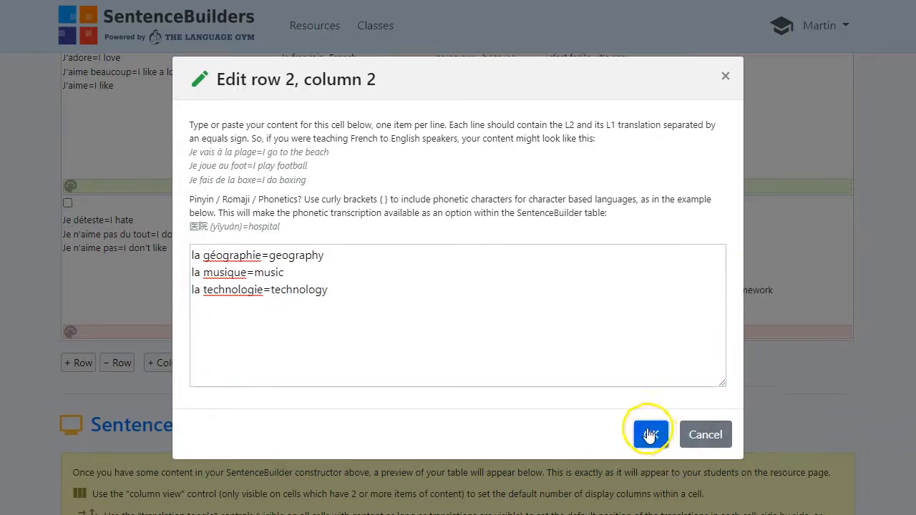
# - Fill the third subject cell with the entries from l'anglais to l'informatique, cutting les maths and les sciences from the pasted list
pyautogui.click(357, 230)
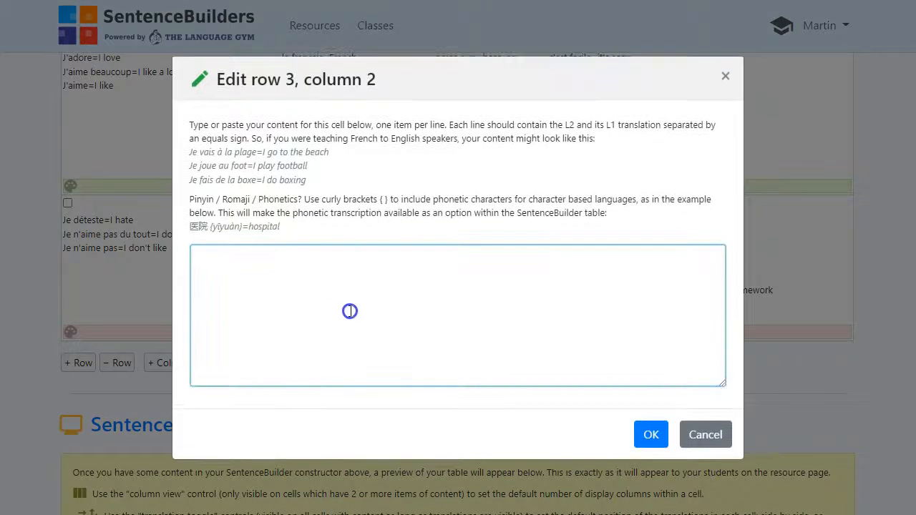
pyautogui.hotkey('ctrl', 'v')
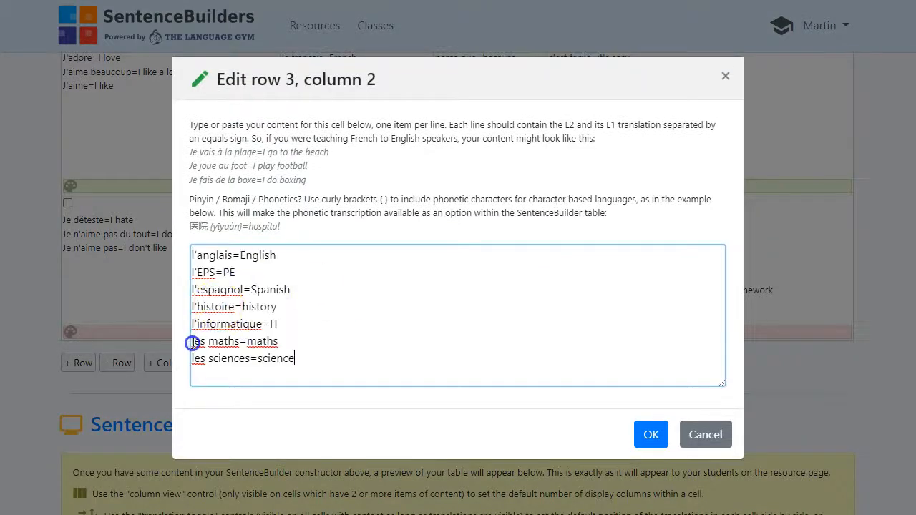
pyautogui.moveTo(192, 342); pyautogui.dragTo(397, 397)
pyautogui.hotkey('ctrl', 'c')
pyautogui.press('BackSpace')
pyautogui.click(646, 434)
# - Paste les maths and les sciences into the fourth subject cell
pyautogui.click(344, 344)
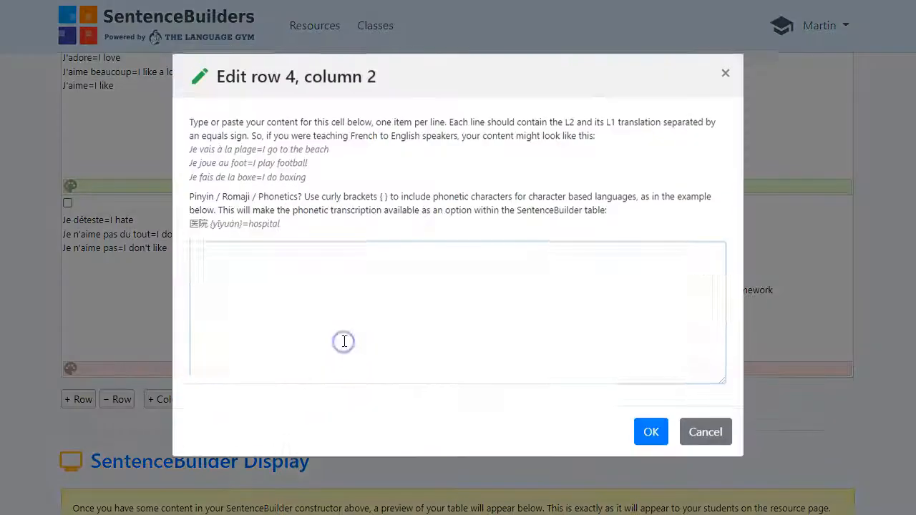
pyautogui.hotkey('ctrl', 'v')
pyautogui.click(653, 434)
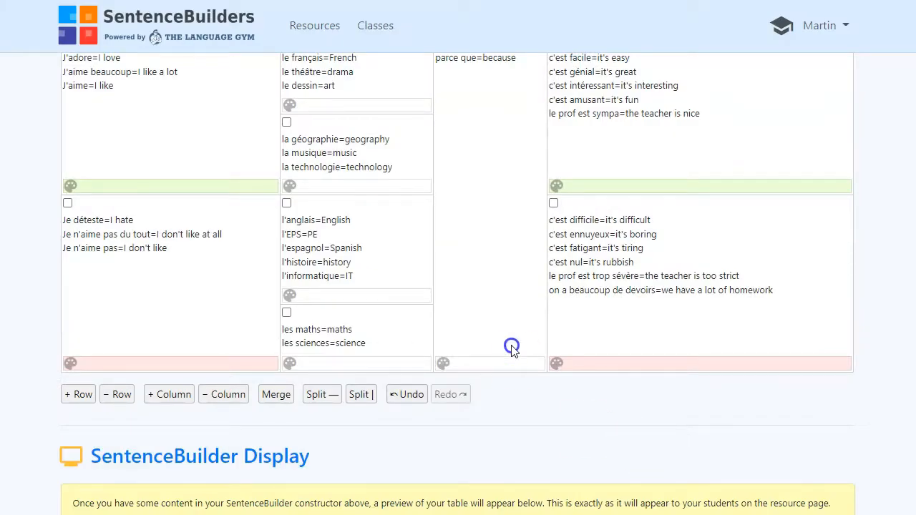
pyautogui.scroll(1, 517, 324)
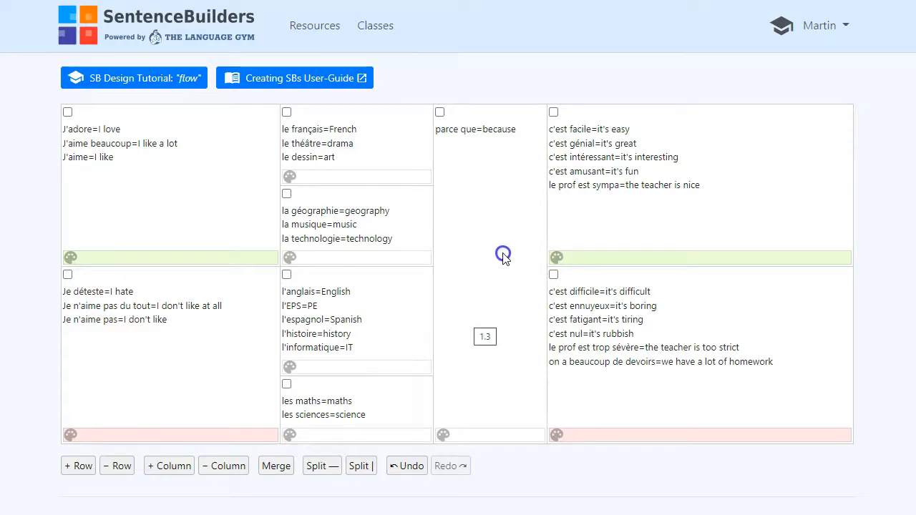
# - Colour the "le français" cell light blue, the "la géographie" cell light pink and the "les maths" cell light yellow
pyautogui.click(373, 179)
pyautogui.click(375, 252)
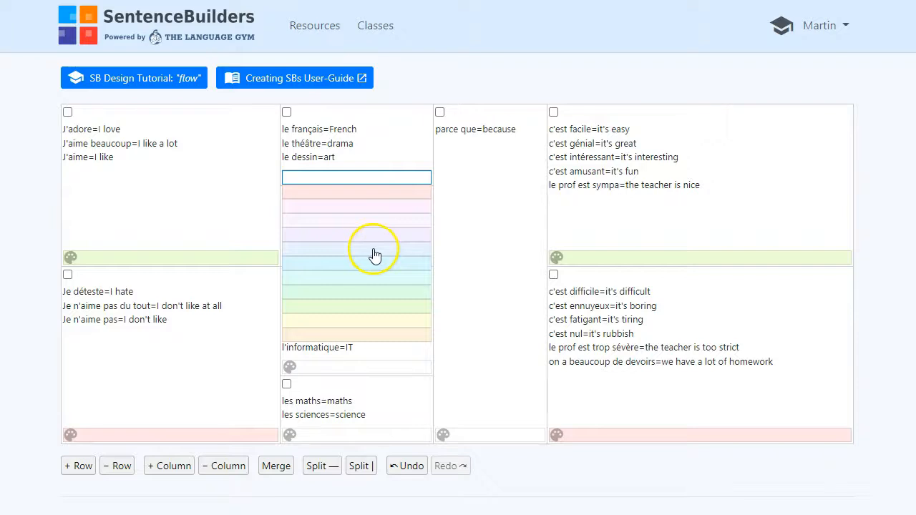
pyautogui.click(374, 254)
pyautogui.click(365, 259)
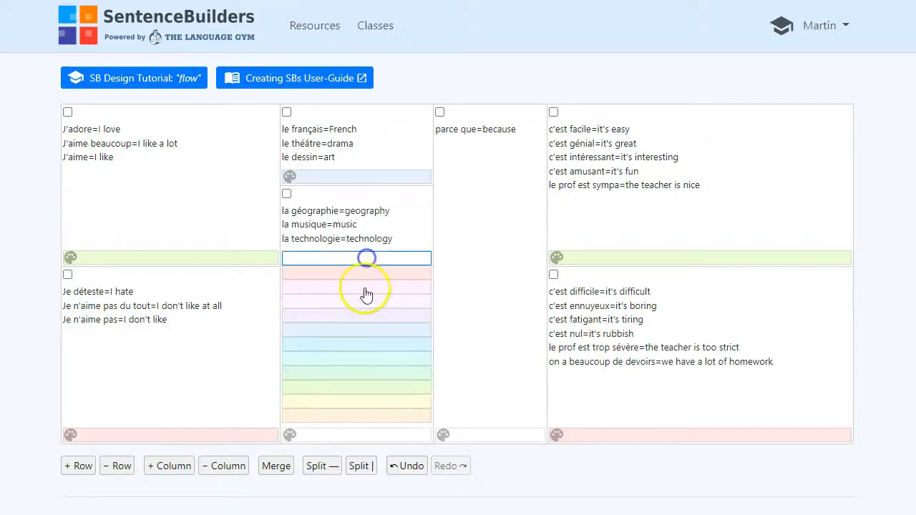
pyautogui.click(369, 289)
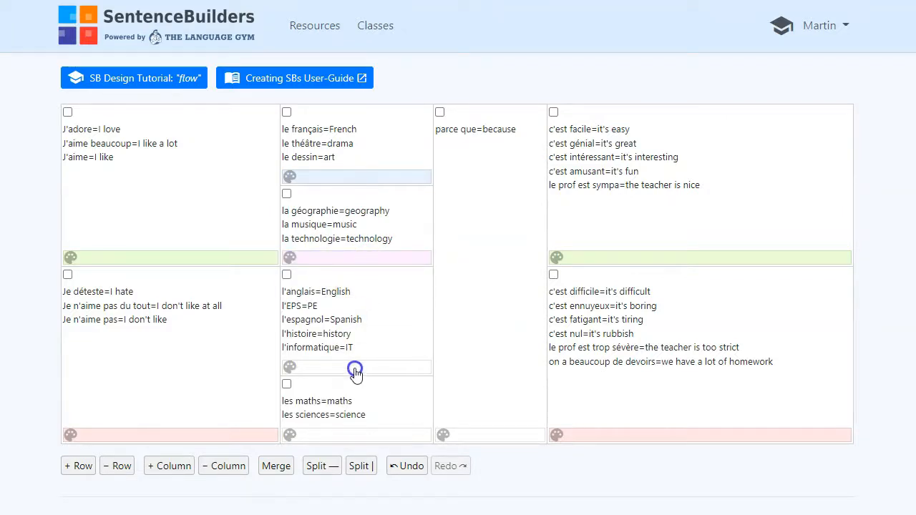
pyautogui.click(355, 435)
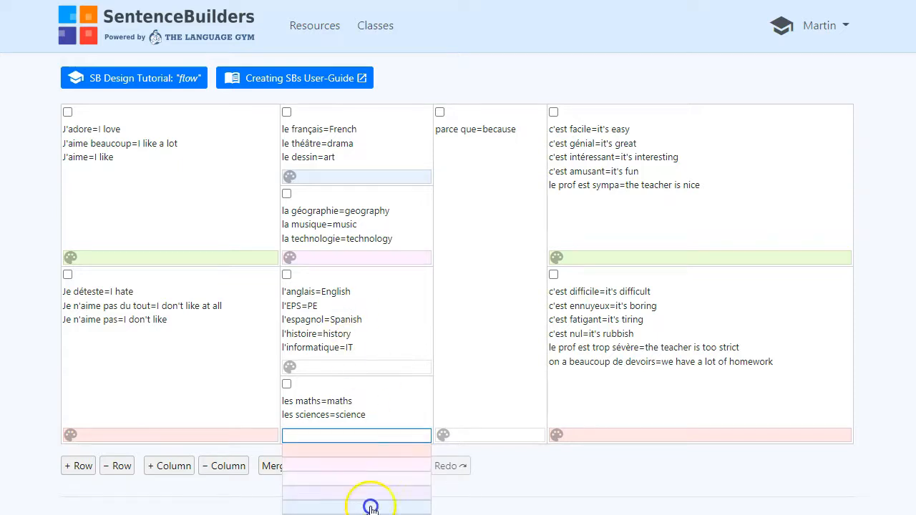
pyautogui.scroll(-3, 370, 507)
pyautogui.click(363, 367)
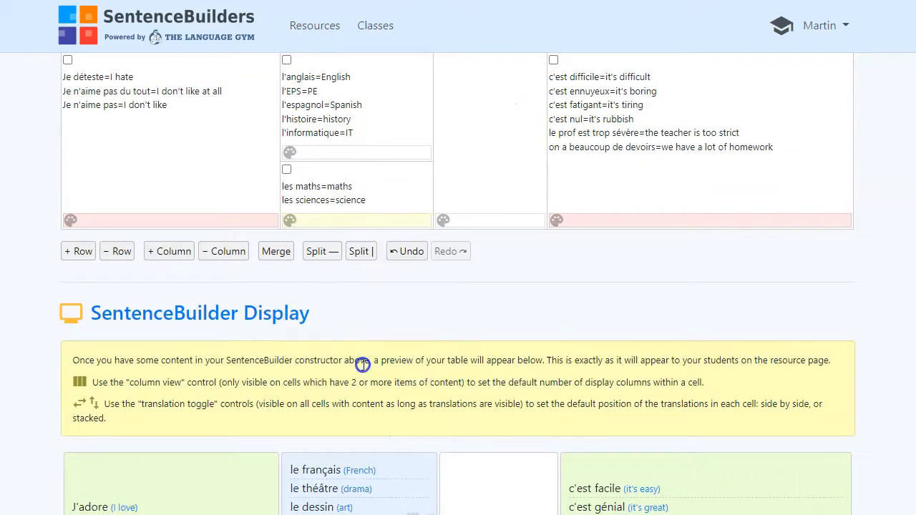
# - Review the colour-coded subject cells in the SentenceBuilder display preview
pyautogui.scroll(-5, 501, 322)
pyautogui.scroll(2, 646, 325)
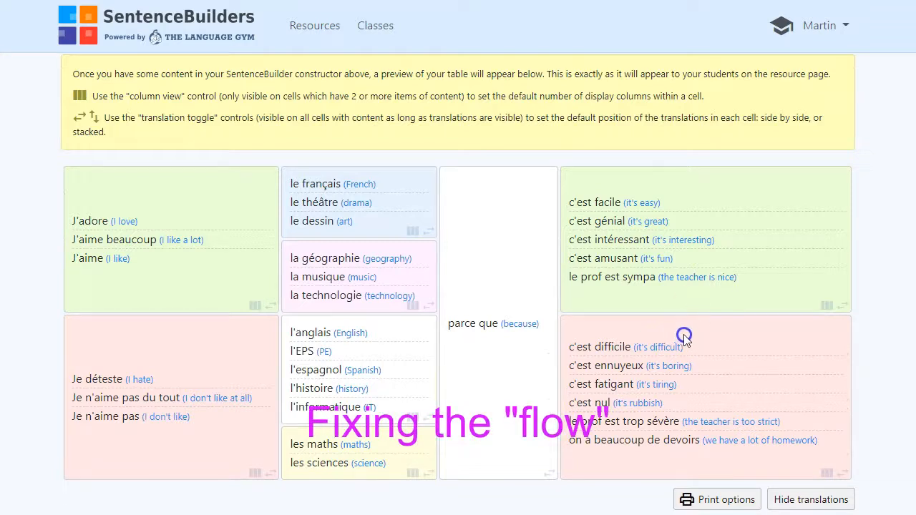
pyautogui.scroll(1, 546, 259)
pyautogui.scroll(-1, 546, 261)
pyautogui.scroll(-1, 546, 262)
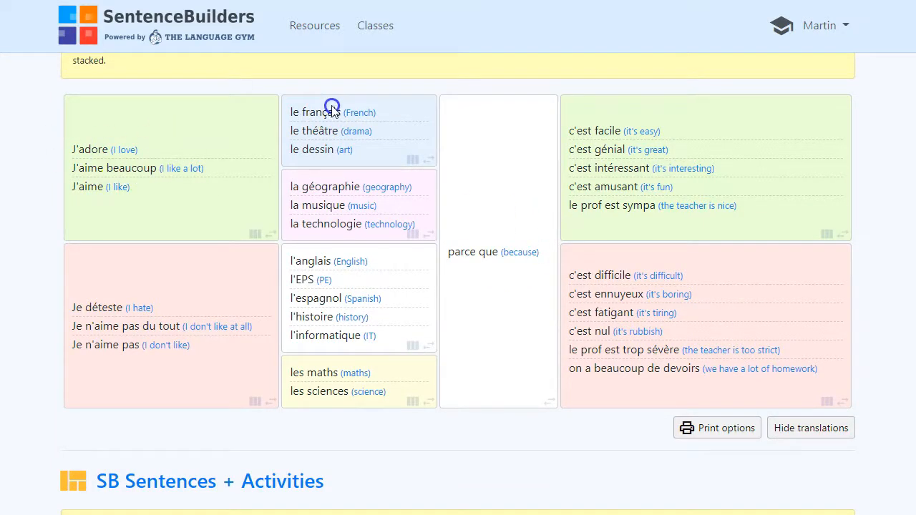
pyautogui.click(332, 189)
pyautogui.scroll(8, 364, 337)
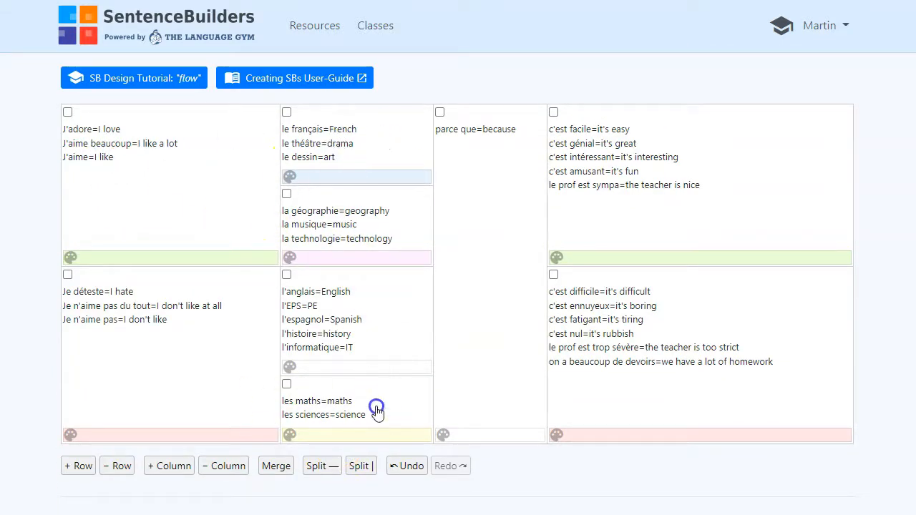
# - Insert an empty column between the opinion and subject columns and merge its four cells into one
pyautogui.click(170, 468)
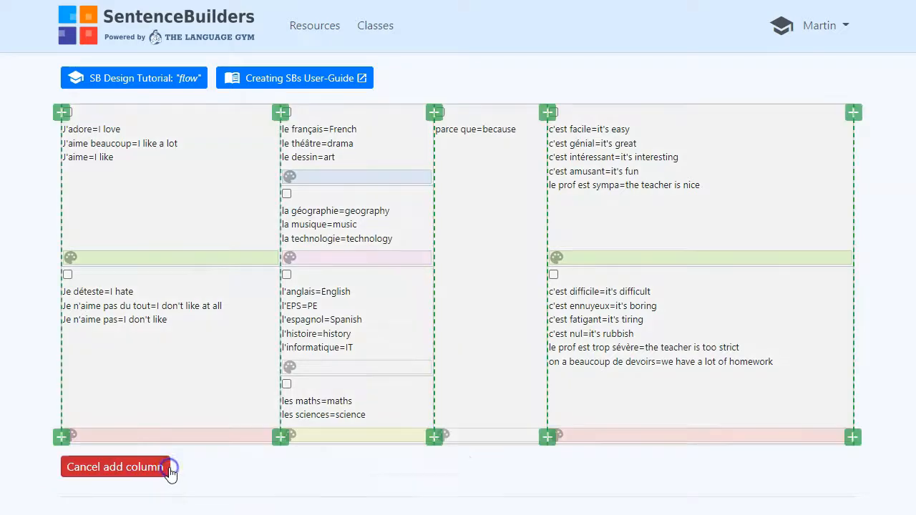
pyautogui.click(280, 436)
pyautogui.click(274, 111)
pyautogui.click(274, 193)
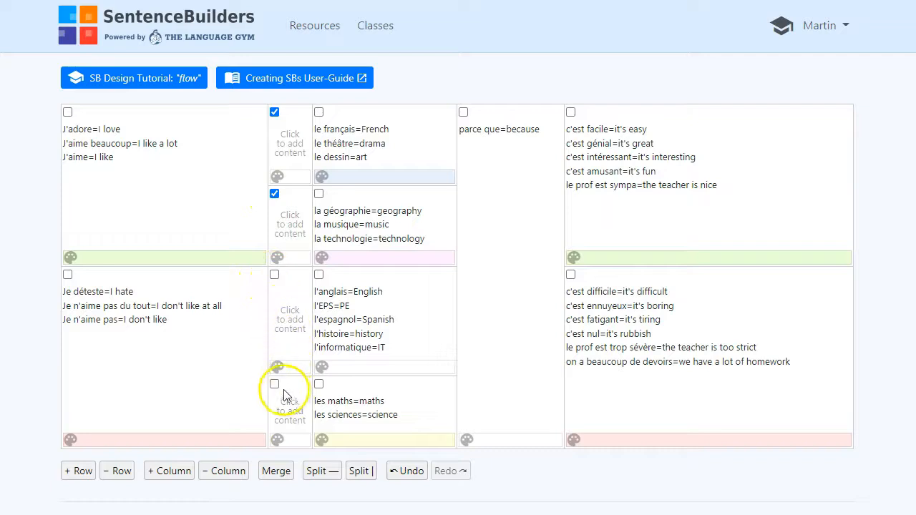
pyautogui.click(274, 274)
pyautogui.click(274, 383)
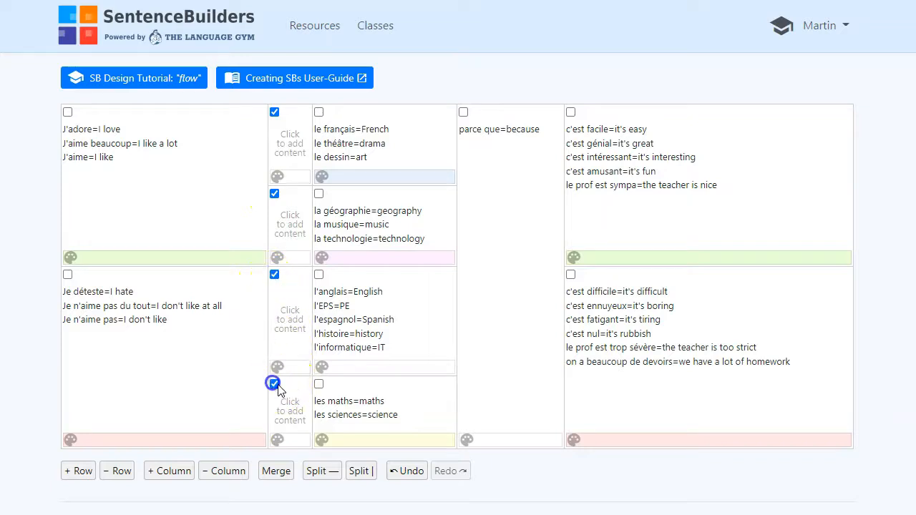
pyautogui.click(277, 478)
# - Open the SB routes editor and bring up its excluded and required cell combinations
pyautogui.scroll(-10, 491, 327)
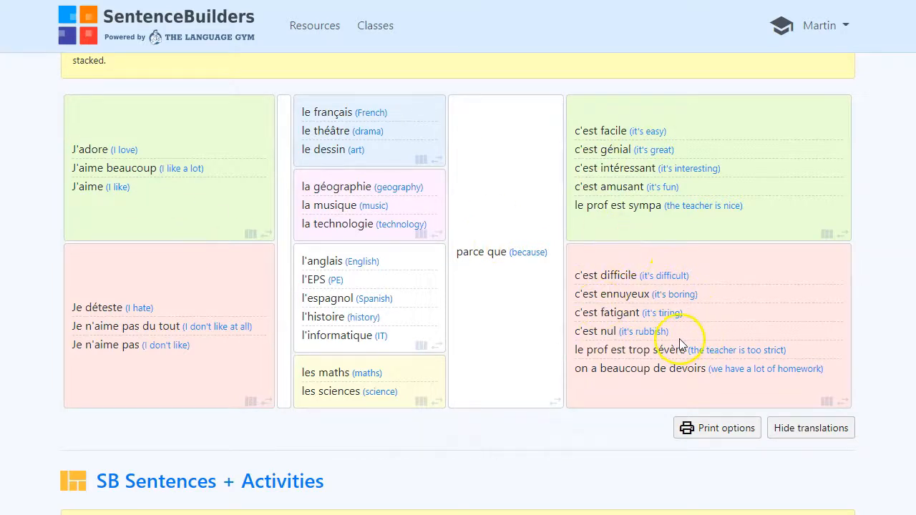
pyautogui.scroll(-9, 679, 343)
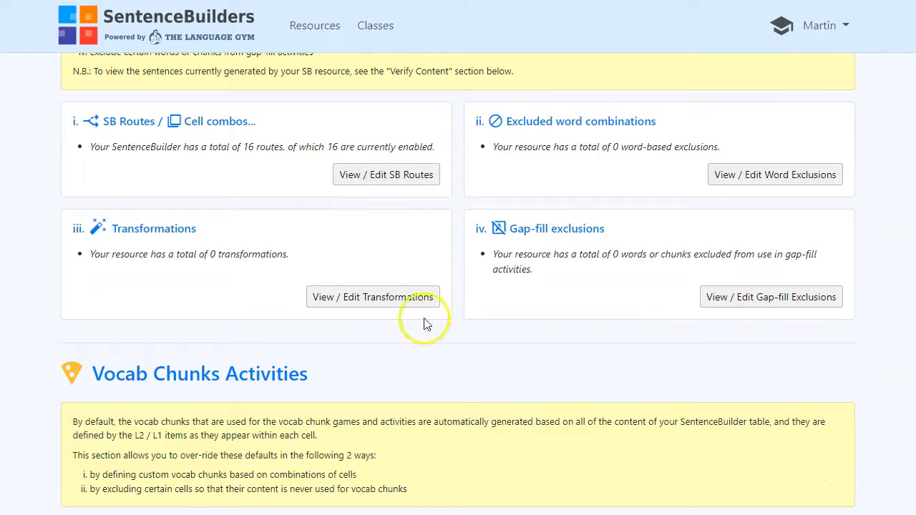
pyautogui.click(387, 174)
pyautogui.scroll(-5, 464, 397)
pyautogui.scroll(5, 460, 393)
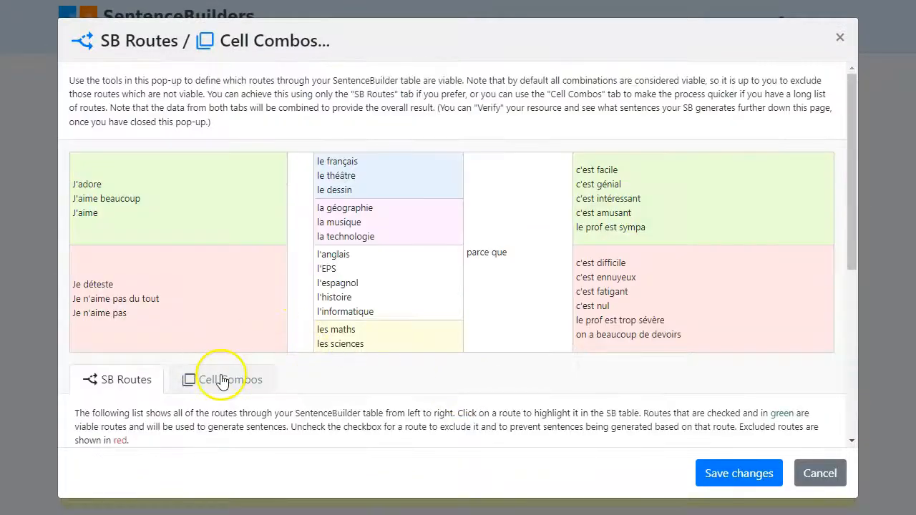
pyautogui.click(222, 381)
pyautogui.scroll(-3, 373, 349)
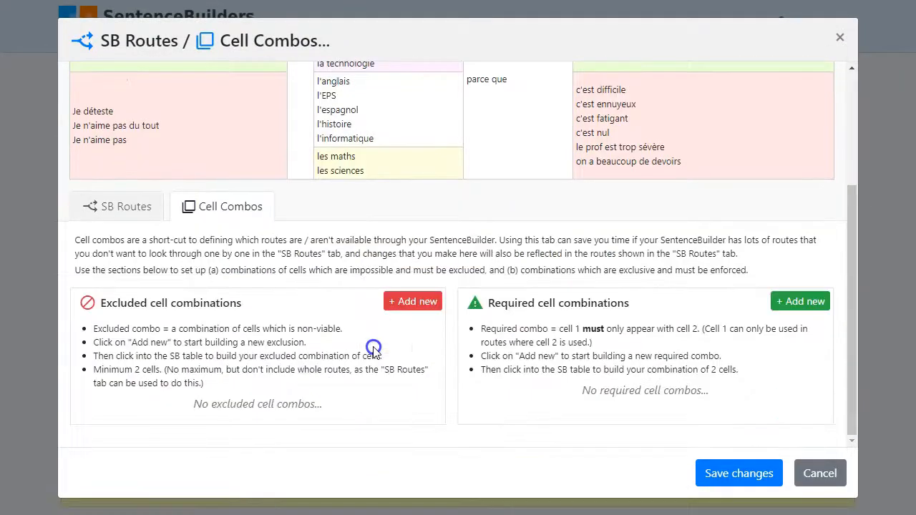
pyautogui.scroll(3, 613, 326)
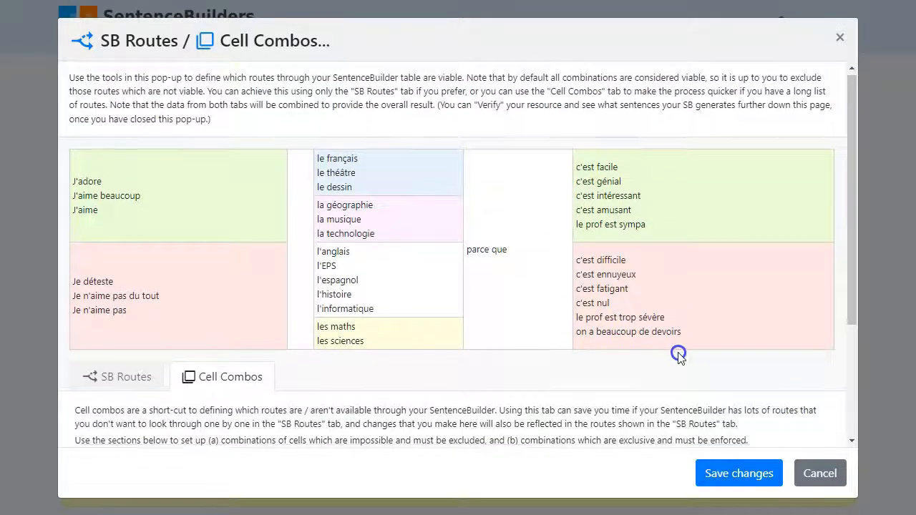
pyautogui.scroll(-3, 678, 356)
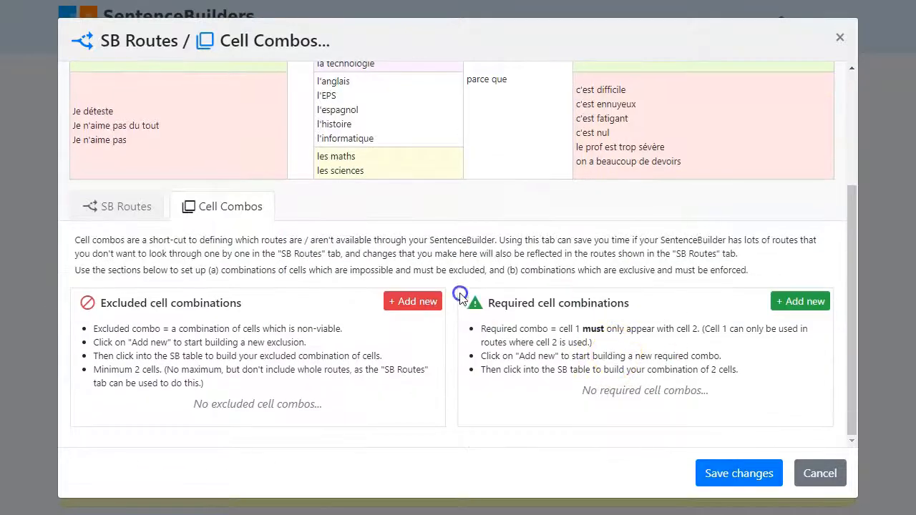
# - Add an excluded cell combo pairing the "J'adore" opinion cell with the negative "c'est difficile" reason cell
pyautogui.click(413, 304)
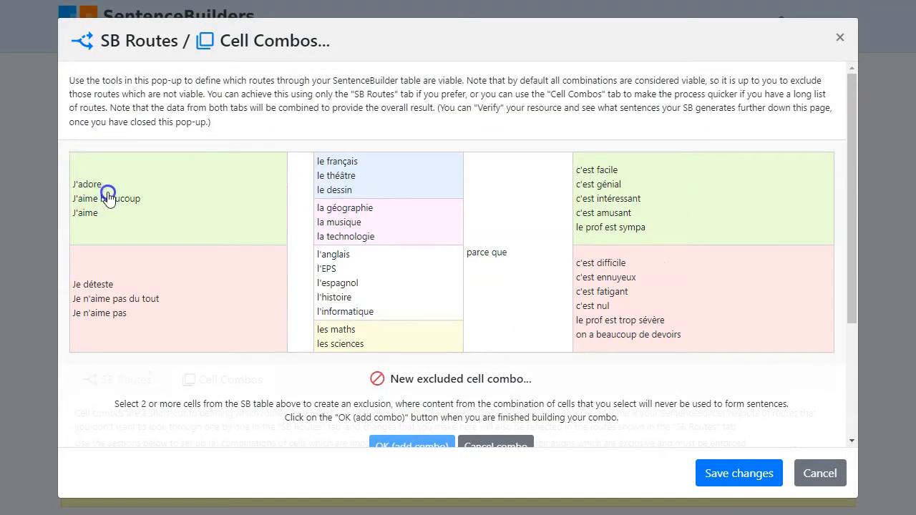
pyautogui.click(107, 197)
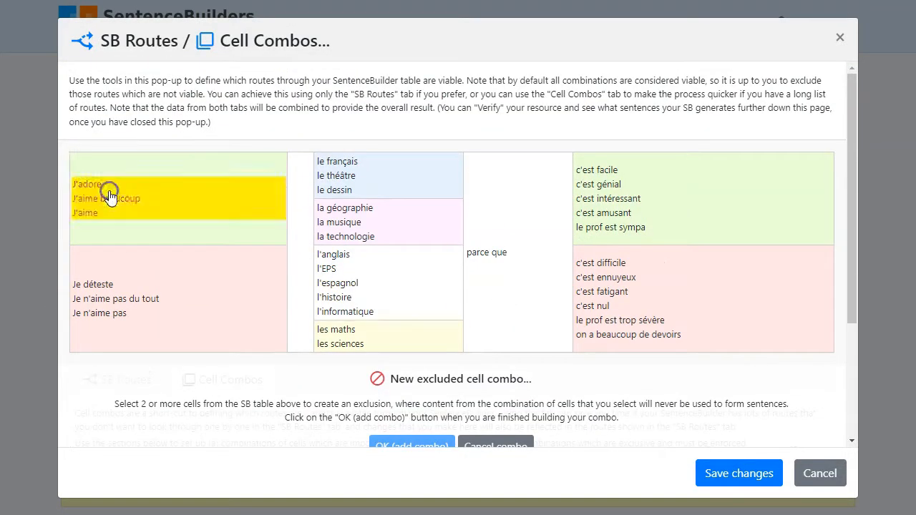
pyautogui.click(660, 304)
pyautogui.scroll(-3, 644, 329)
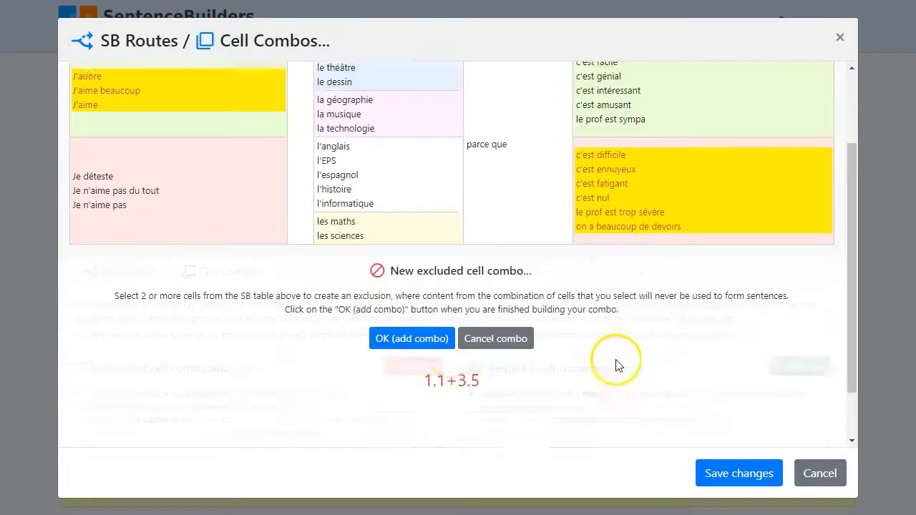
pyautogui.click(404, 304)
# - Add an excluded cell combo pairing the "Je déteste" cell with the "c'est facile" reason cell, and save the changes
pyautogui.click(417, 336)
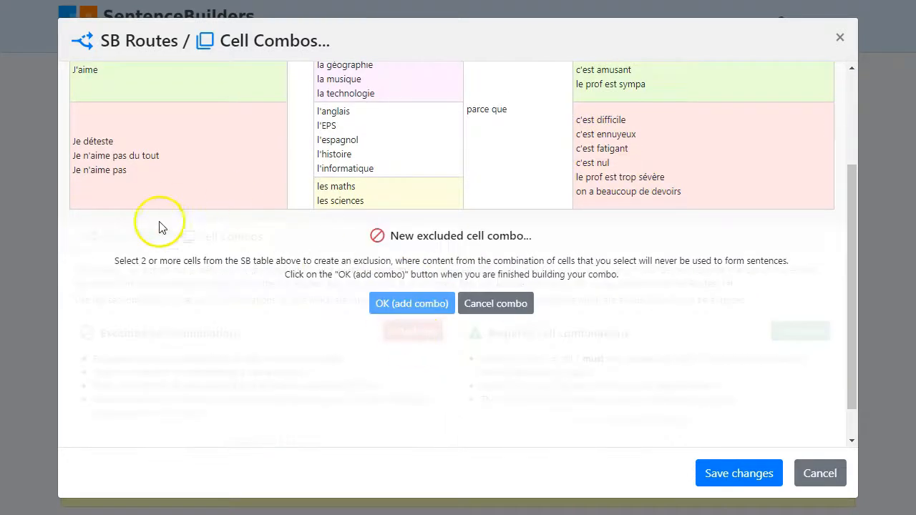
pyautogui.click(130, 231)
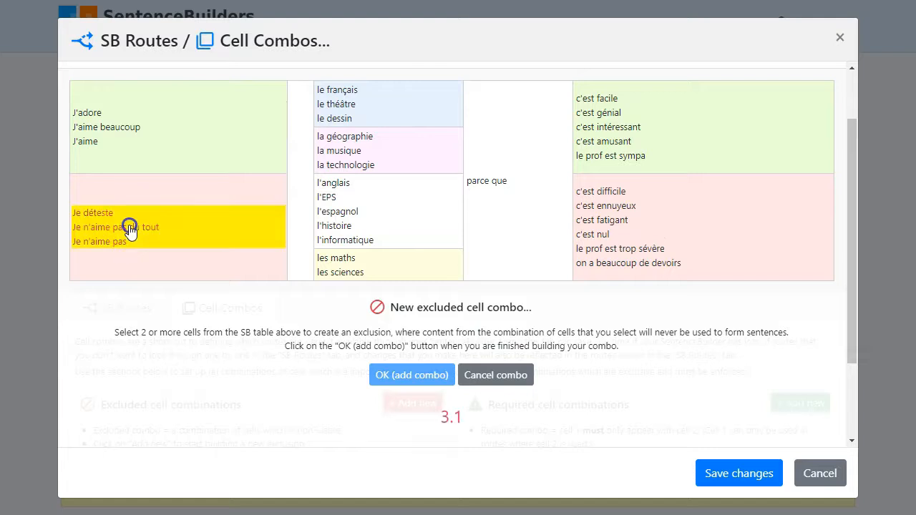
pyautogui.scroll(1, 527, 265)
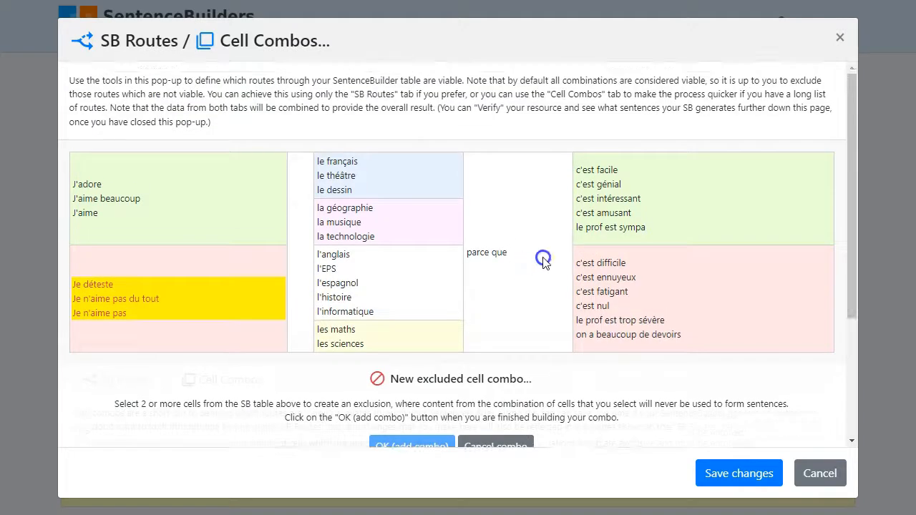
pyautogui.click(636, 201)
pyautogui.scroll(-1, 451, 396)
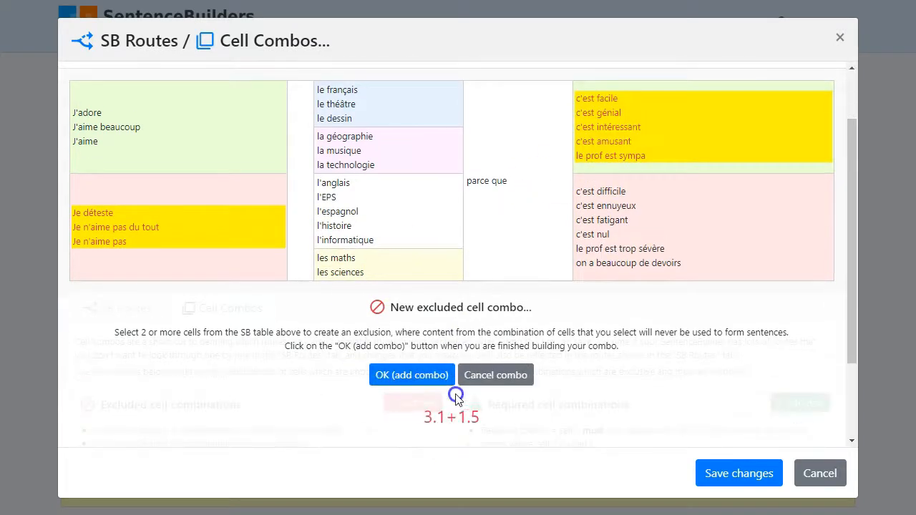
pyautogui.click(413, 381)
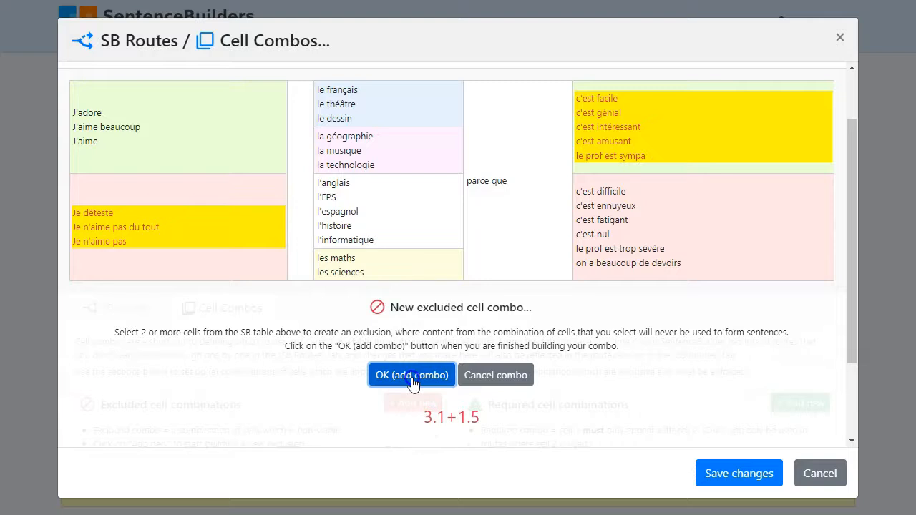
pyautogui.click(718, 474)
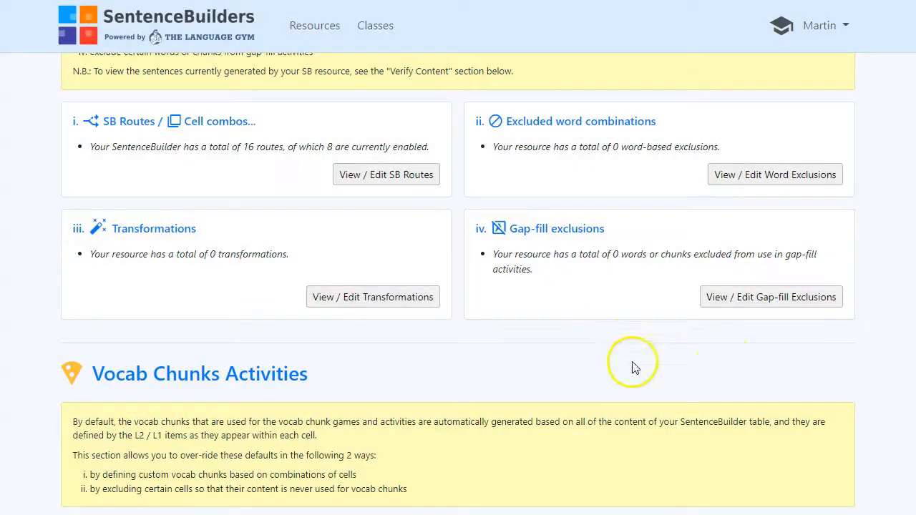
# - Check the enabled SB routes by highlighting routes 1, 3 and 5 in the table, and save the routes
pyautogui.scroll(-8, 649, 379)
pyautogui.scroll(10, 636, 365)
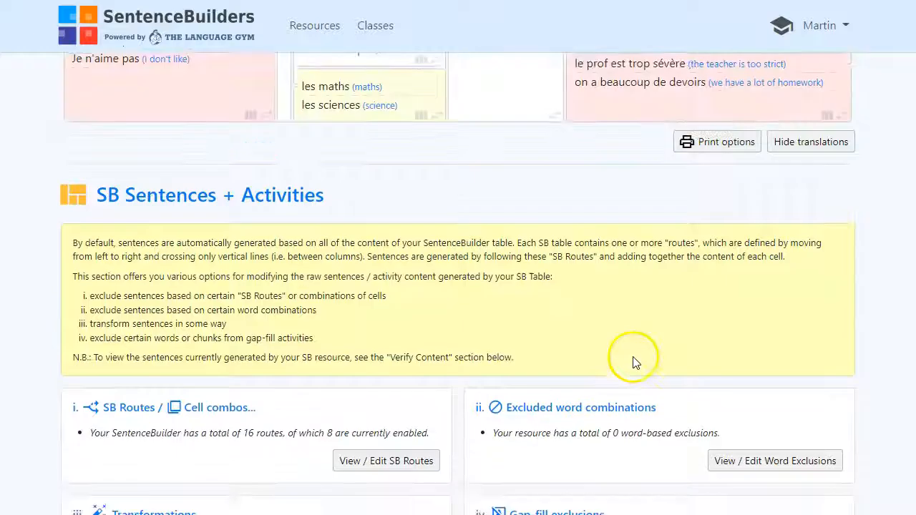
pyautogui.scroll(-1, 636, 358)
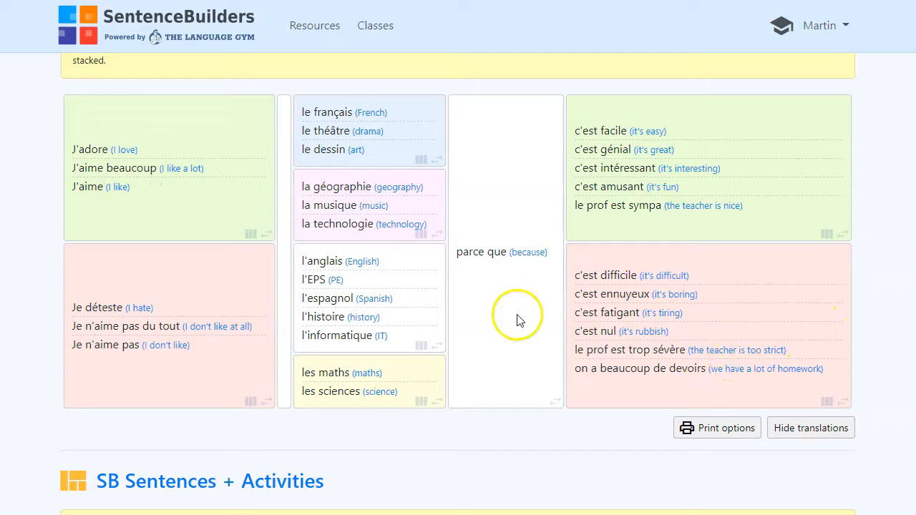
pyautogui.scroll(-6, 685, 360)
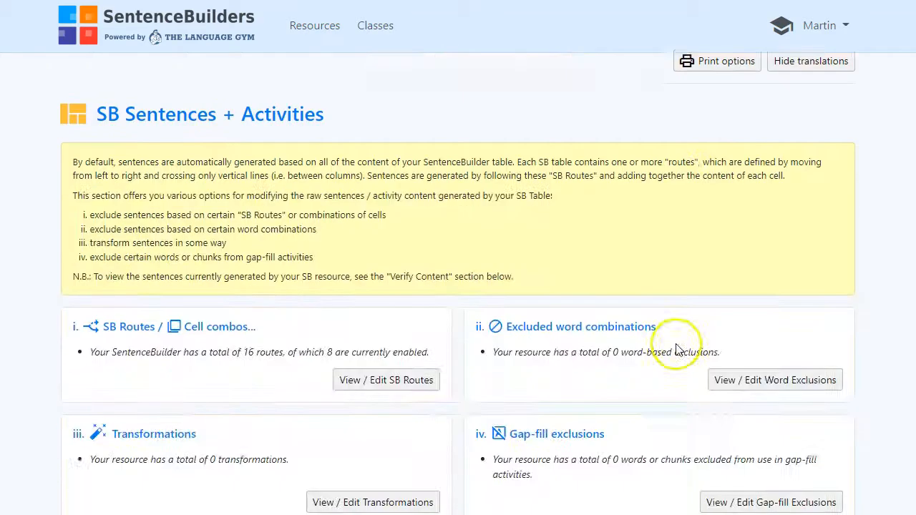
pyautogui.click(366, 248)
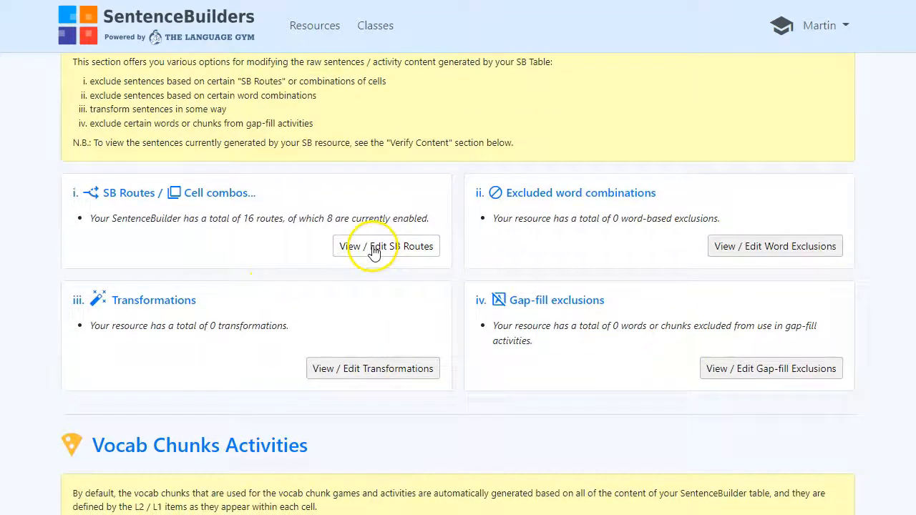
pyautogui.scroll(-1, 324, 363)
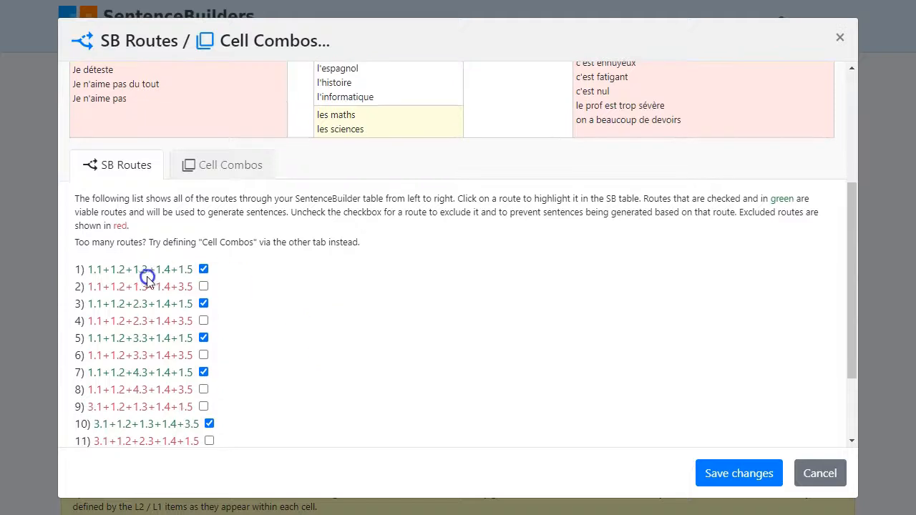
pyautogui.click(150, 275)
pyautogui.click(146, 306)
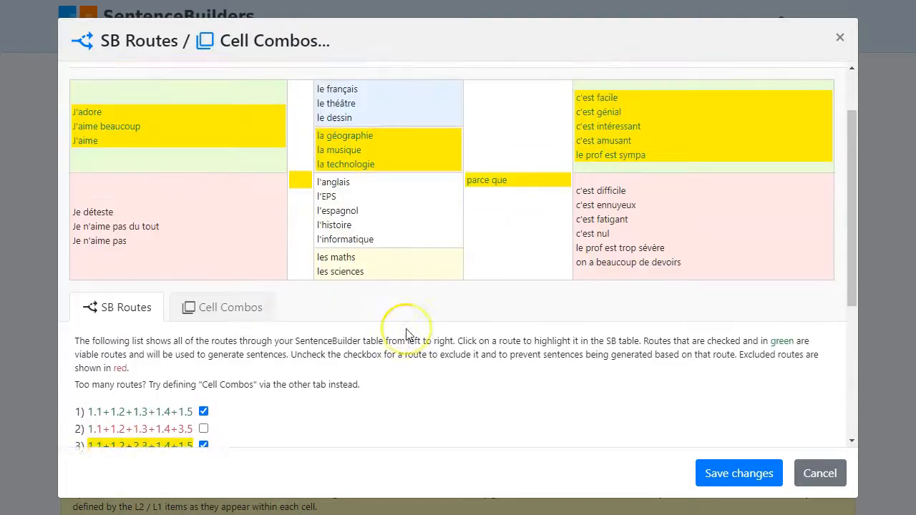
pyautogui.scroll(3, 405, 335)
pyautogui.scroll(-4, 406, 334)
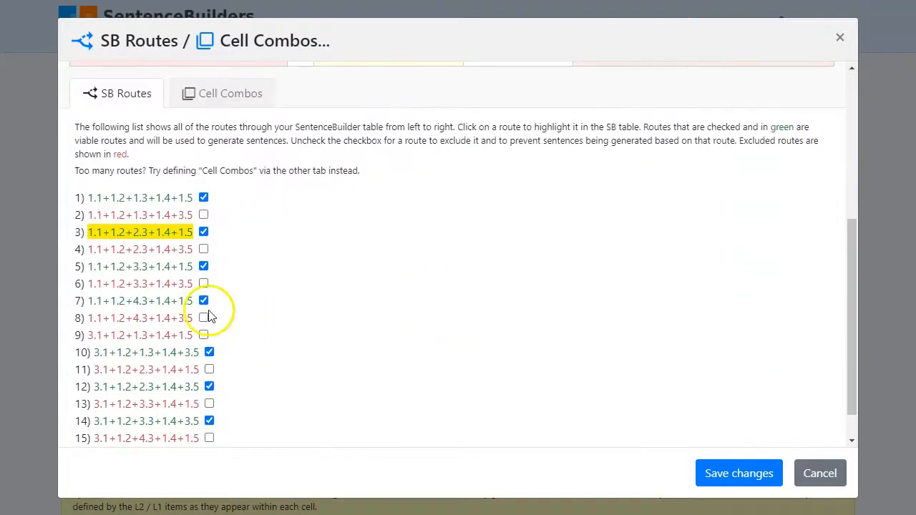
pyautogui.click(145, 272)
pyautogui.scroll(4, 400, 309)
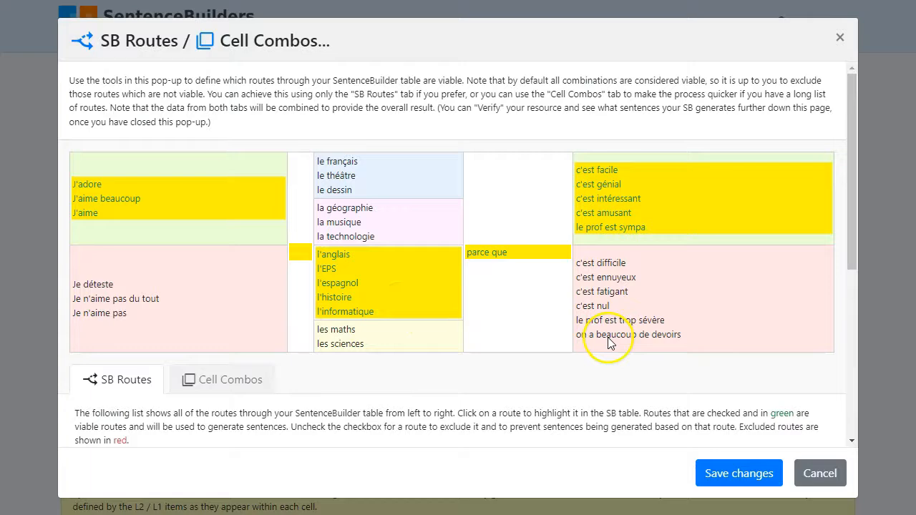
pyautogui.scroll(-4, 679, 372)
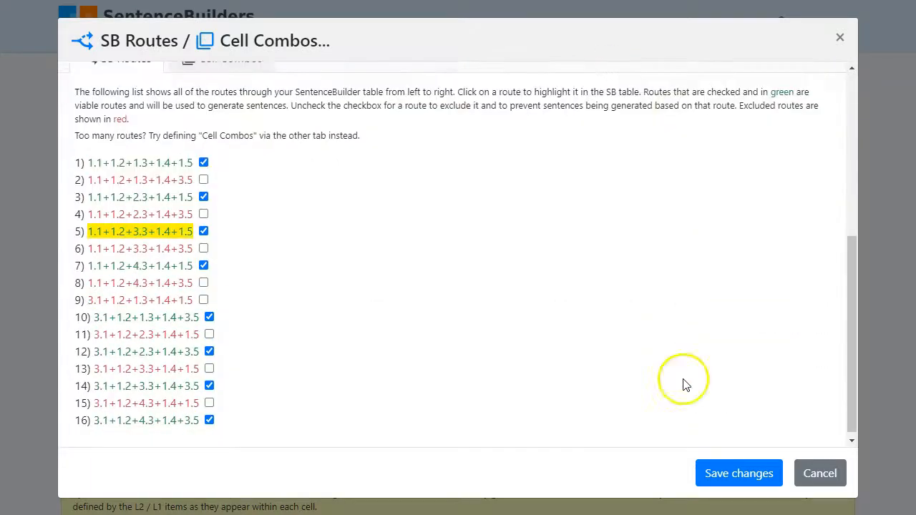
pyautogui.click(752, 474)
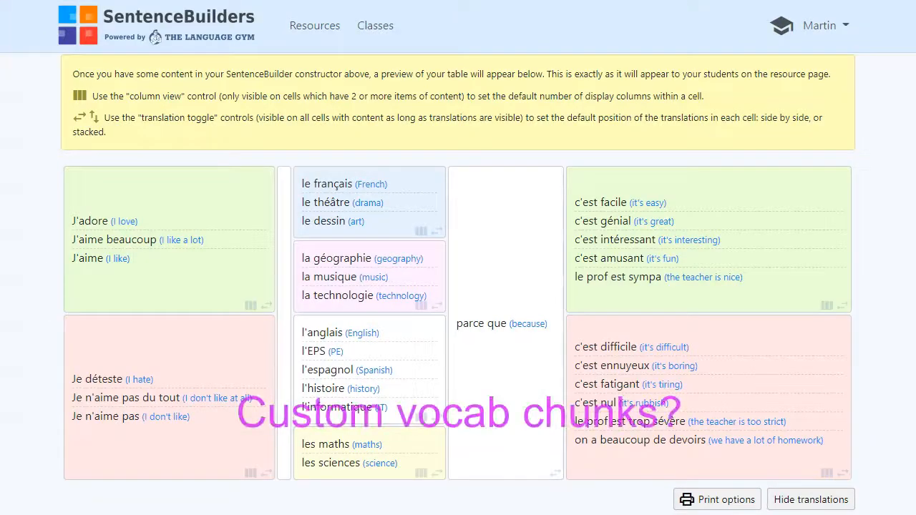
# - Review the table preview and the sections below it for vocab chunks or sentences that need adjusting
pyautogui.scroll(-1, 457, 286)
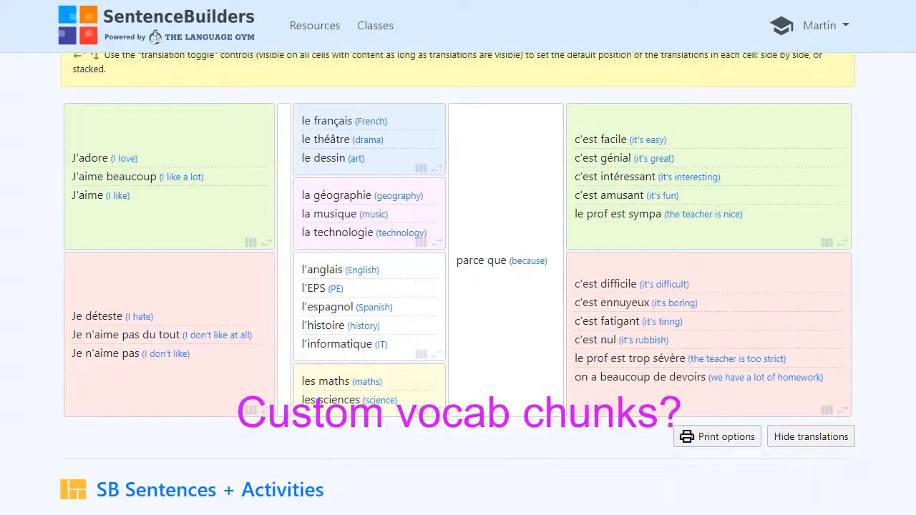
pyautogui.scroll(-5, 458, 286)
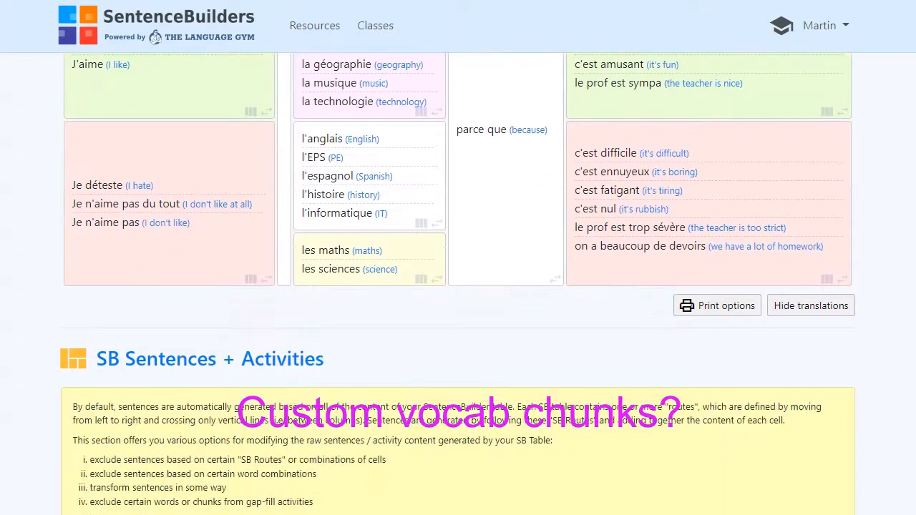
pyautogui.scroll(-10, 458, 286)
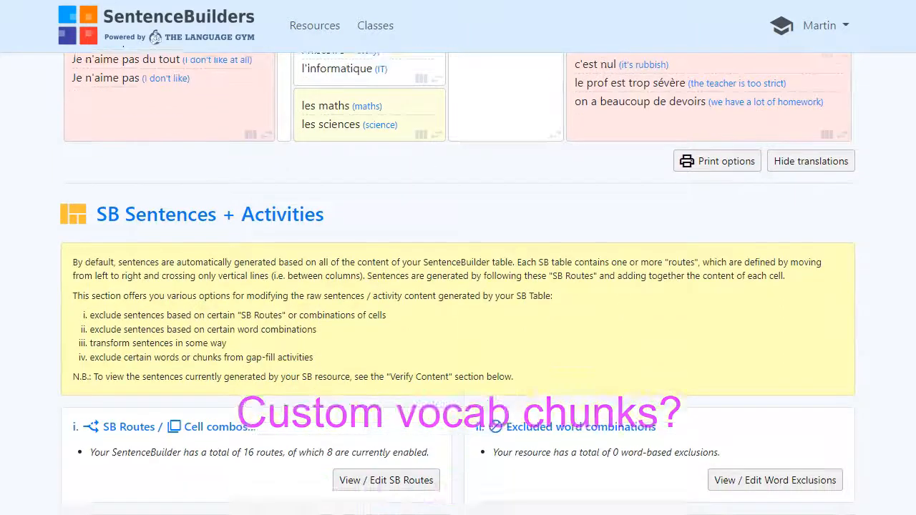
pyautogui.scroll(-6, 458, 287)
pyautogui.scroll(15, 910, 325)
pyautogui.scroll(4, 913, 256)
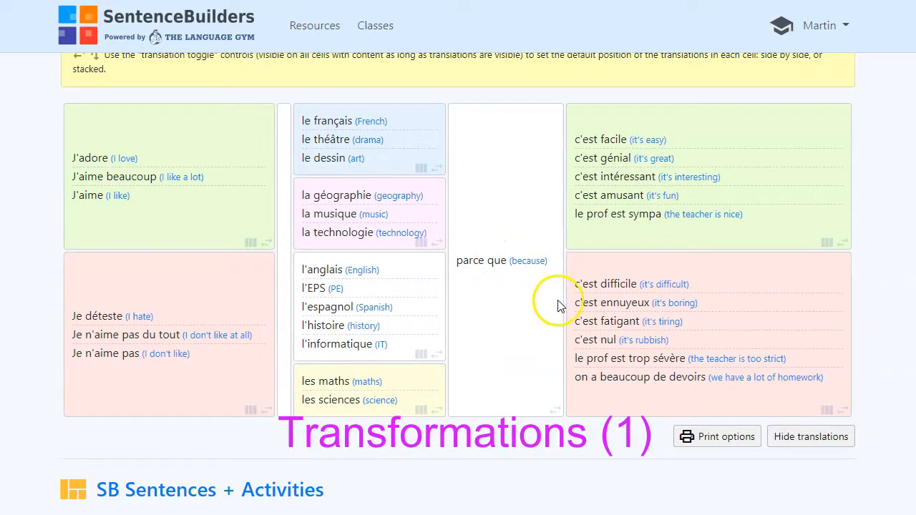
pyautogui.scroll(-1, 637, 266)
pyautogui.scroll(2, 640, 261)
pyautogui.scroll(-1, 648, 252)
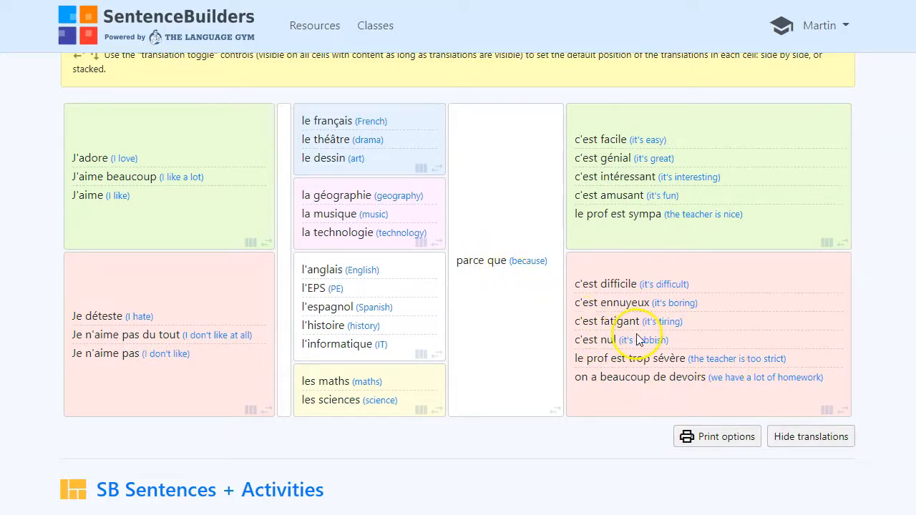
# - Add the transformation "que on>>qu'on" to the resource and save it
pyautogui.scroll(-2, 637, 339)
pyautogui.scroll(-6, 637, 336)
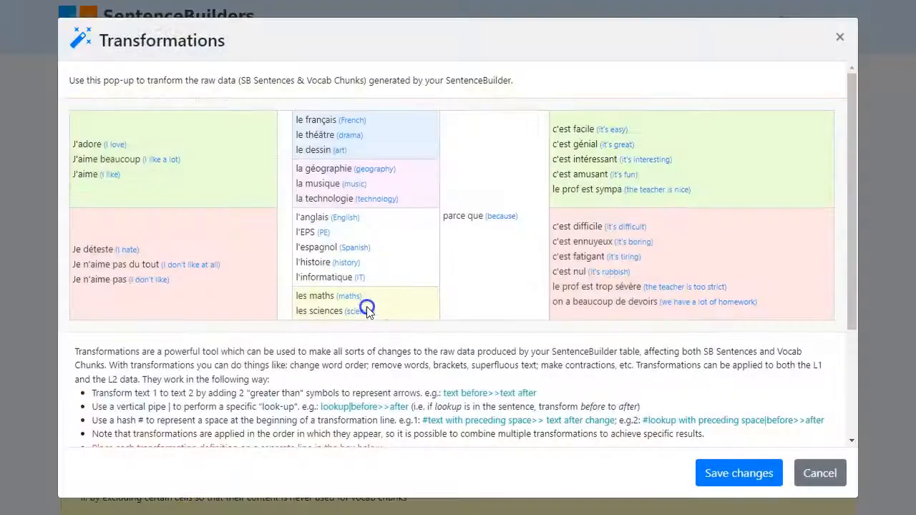
pyautogui.scroll(-2, 423, 307)
pyautogui.click(200, 389)
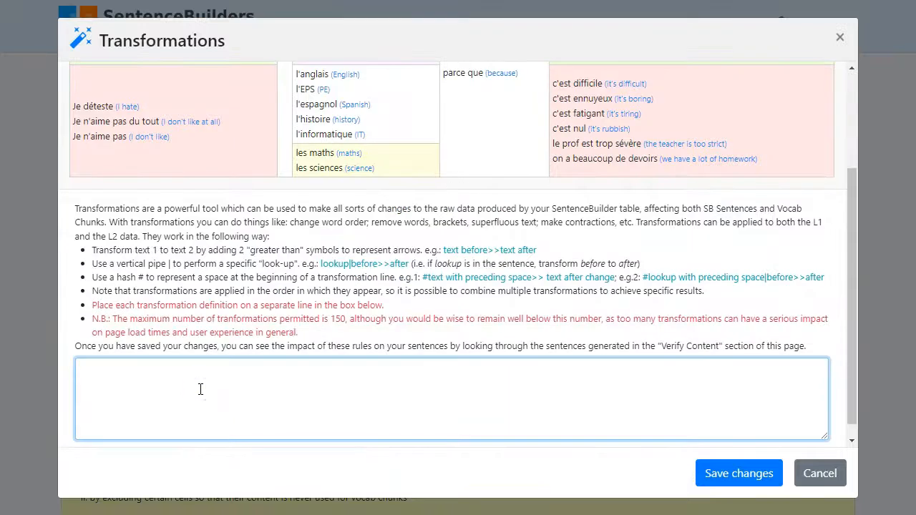
pyautogui.write("que on>>qu'on")
pyautogui.click(734, 476)
# - Update the unique vocab chunks list and look through its entries
pyautogui.scroll(-4, 672, 364)
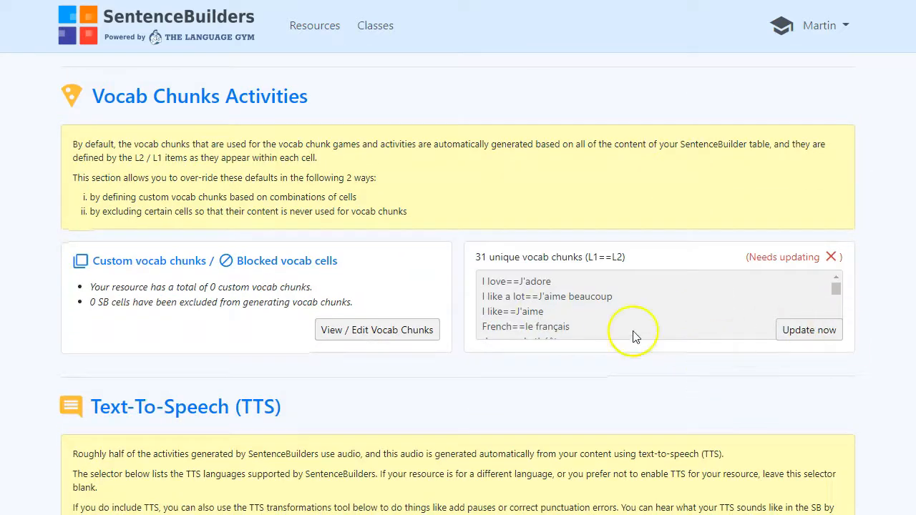
pyautogui.click(830, 314)
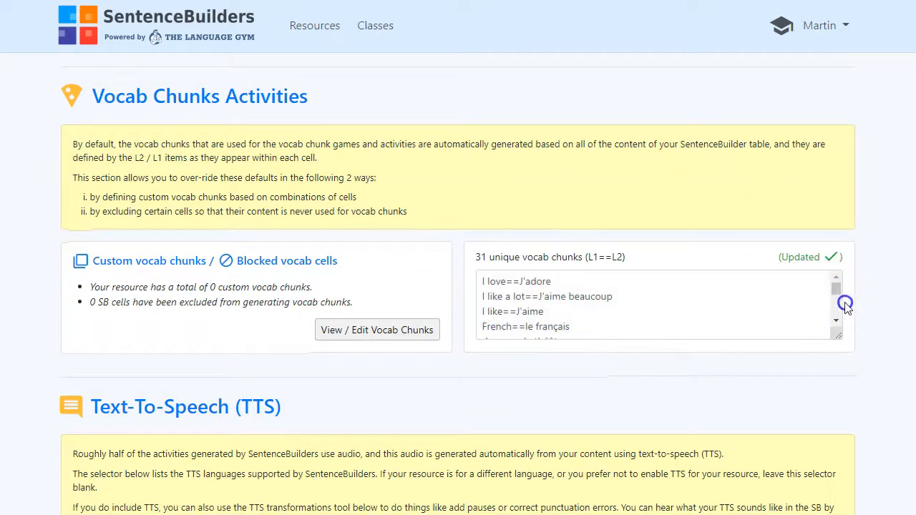
pyautogui.moveTo(838, 293); pyautogui.dragTo(838, 308)
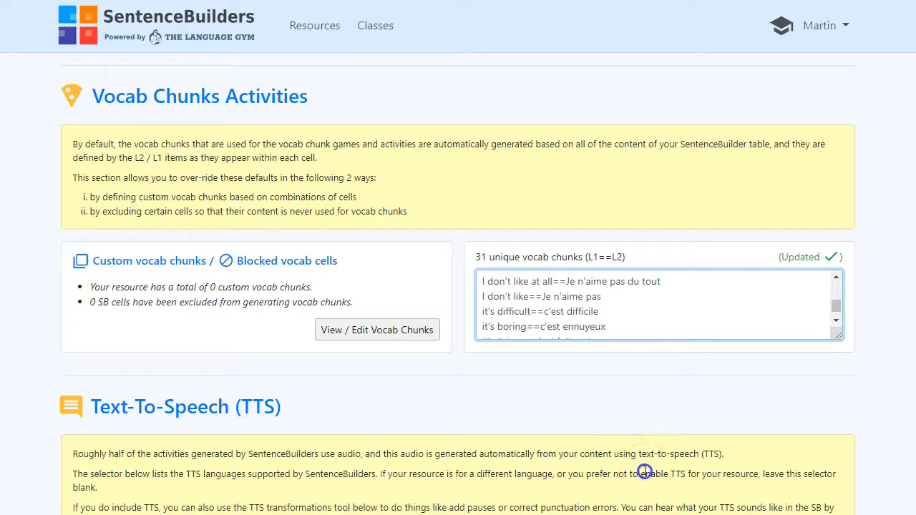
# - Verify the resource content and look through the generated sentences to the end of the list
pyautogui.scroll(-3, 611, 443)
pyautogui.scroll(-4, 611, 444)
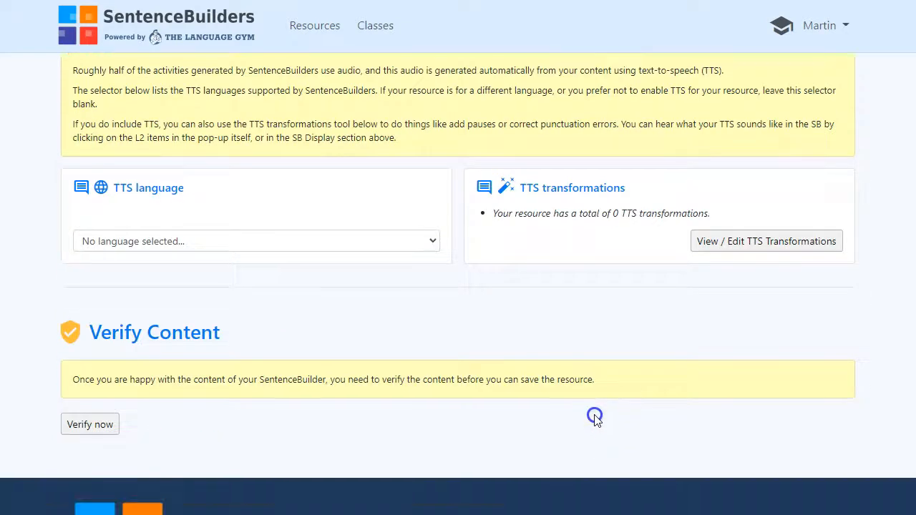
pyautogui.click(103, 290)
pyautogui.scroll(-4, 435, 437)
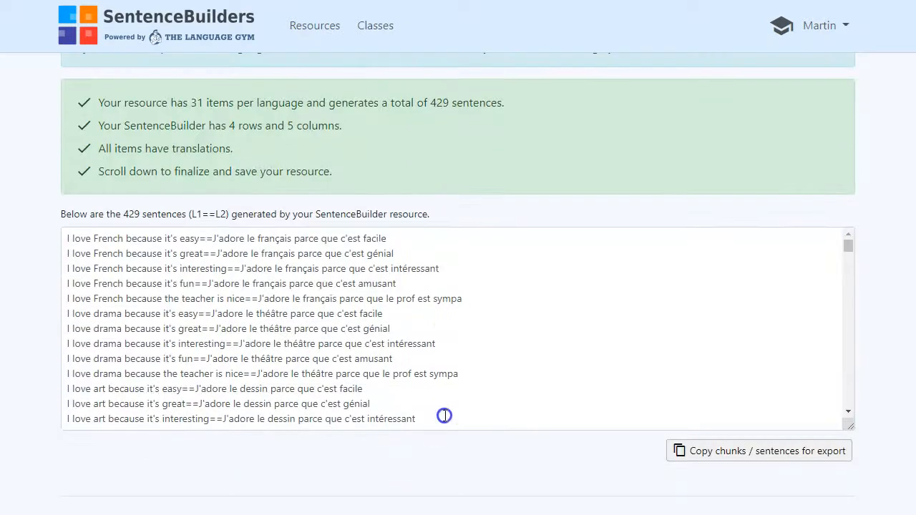
pyautogui.click(764, 262)
pyautogui.moveTo(849, 247); pyautogui.dragTo(841, 431)
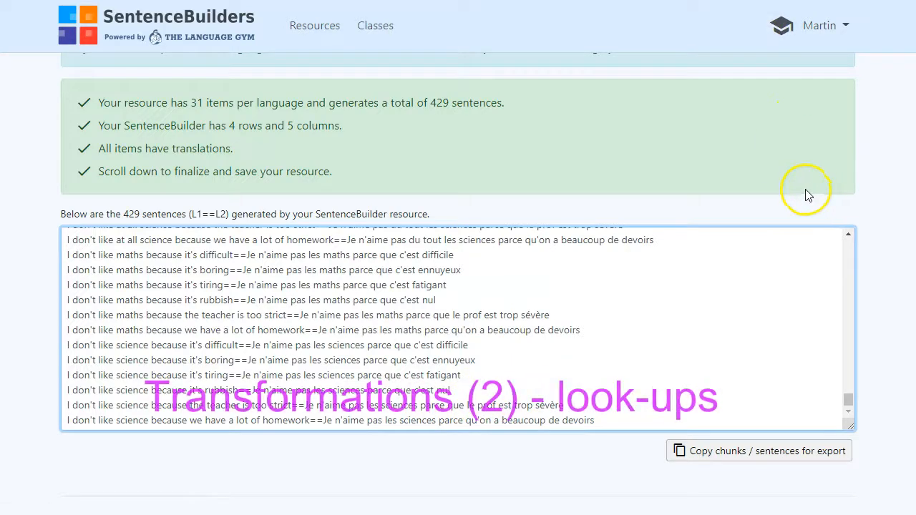
# - Examine the table preview for how "parce que" combines with the items in the cells that follow it
pyautogui.scroll(5, 870, 171)
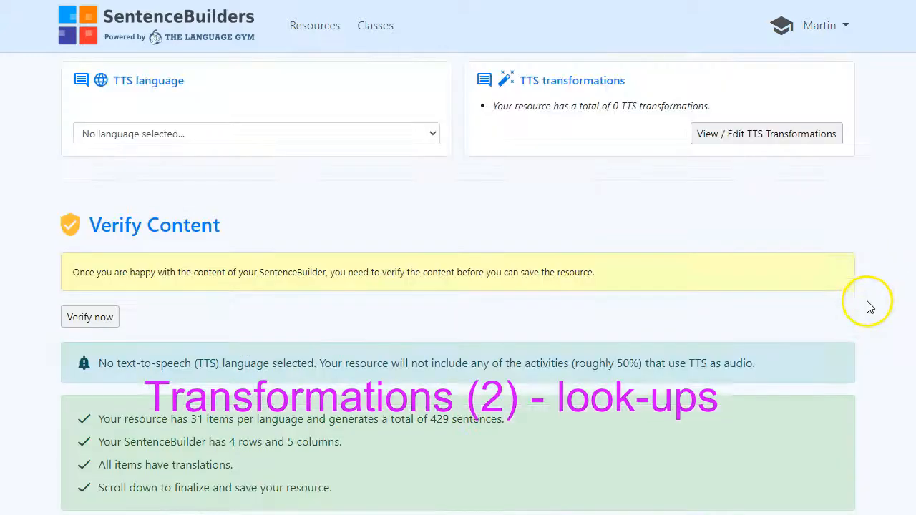
pyautogui.scroll(8, 865, 304)
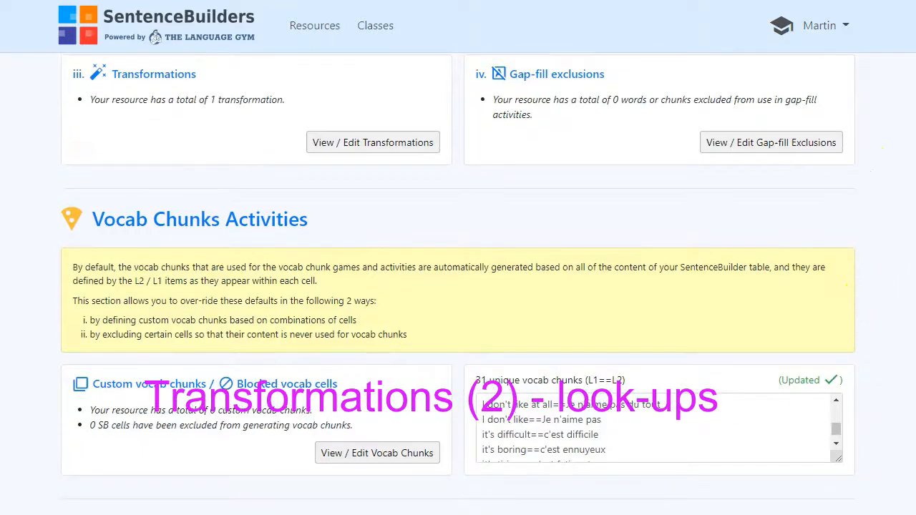
pyautogui.scroll(10, 458, 286)
pyautogui.scroll(1, 458, 286)
pyautogui.scroll(-2, 457, 286)
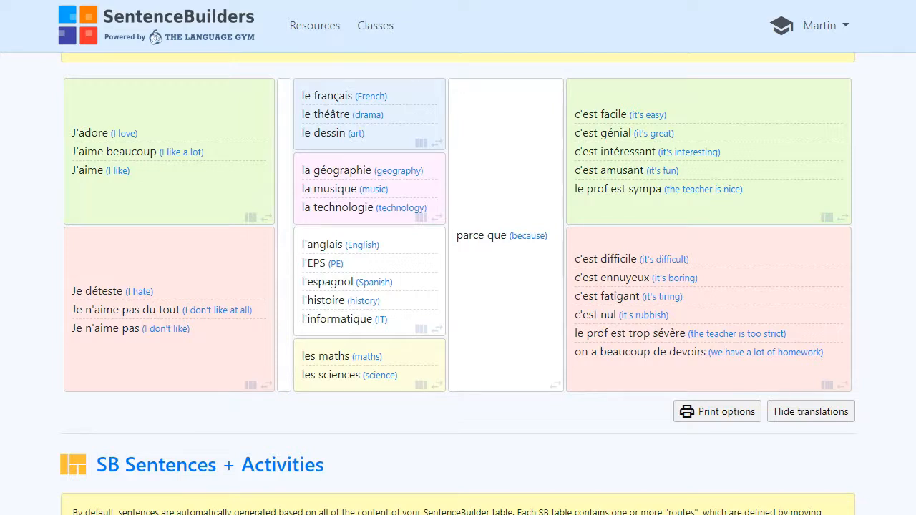
pyautogui.click(904, 189)
pyautogui.click(904, 192)
pyautogui.scroll(-1, 458, 280)
pyautogui.scroll(1, 458, 286)
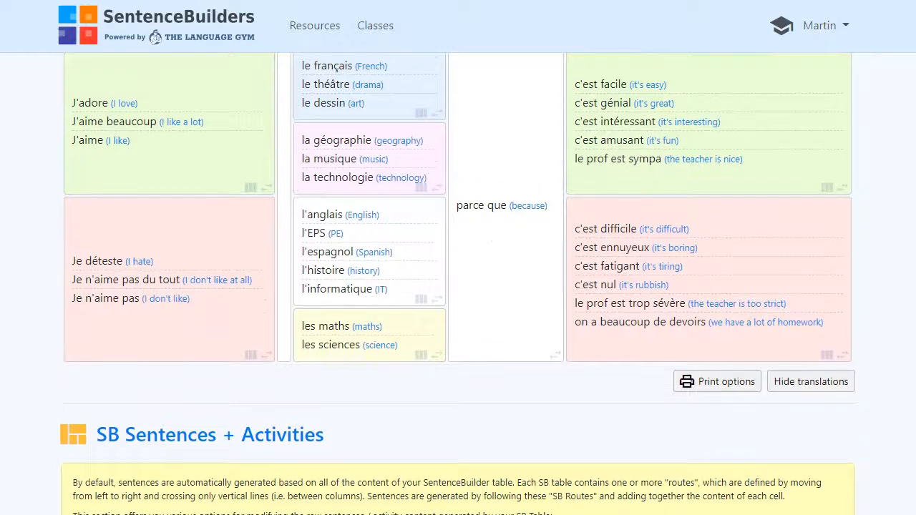
# - Delete the existing "que on>>qu'on" rule from the resource's transformations
pyautogui.scroll(-5, 458, 281)
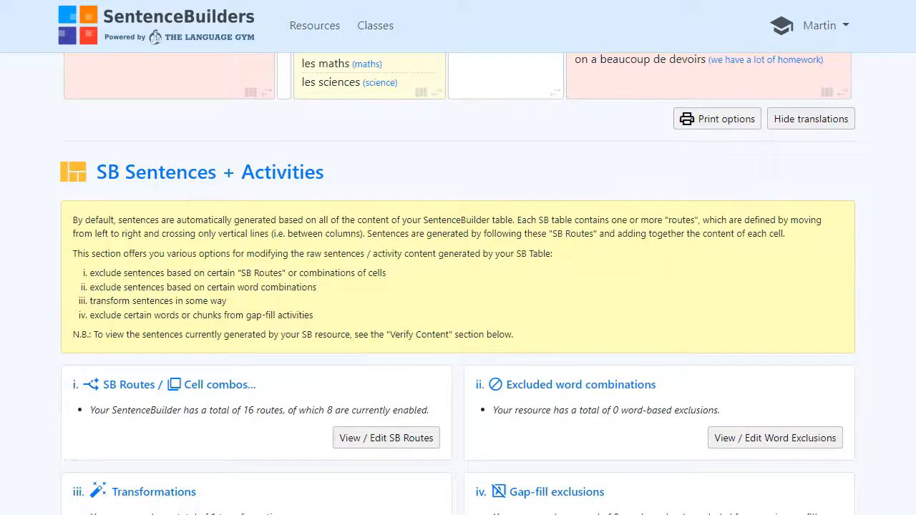
pyautogui.scroll(-4, 457, 283)
pyautogui.scroll(-2, 605, 273)
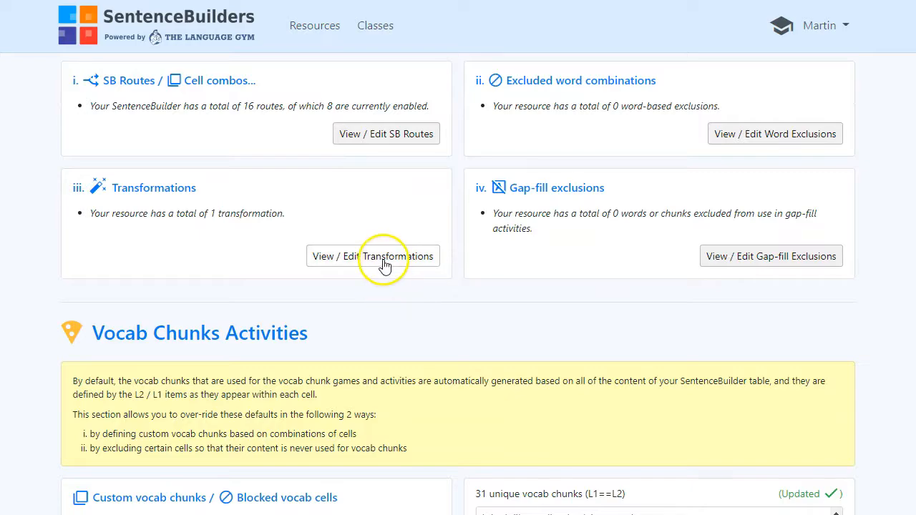
pyautogui.click(385, 261)
pyautogui.scroll(-2, 344, 336)
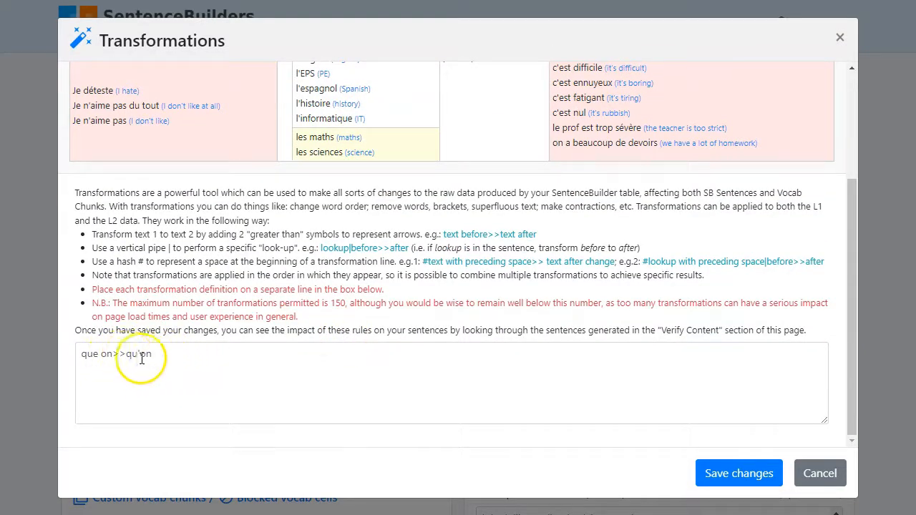
pyautogui.moveTo(159, 352); pyautogui.dragTo(46, 349)
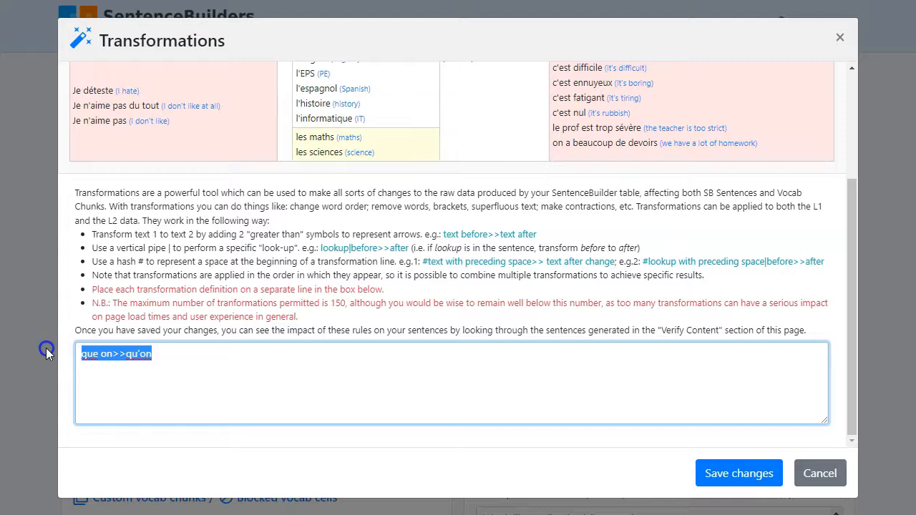
pyautogui.press('BackSpace')
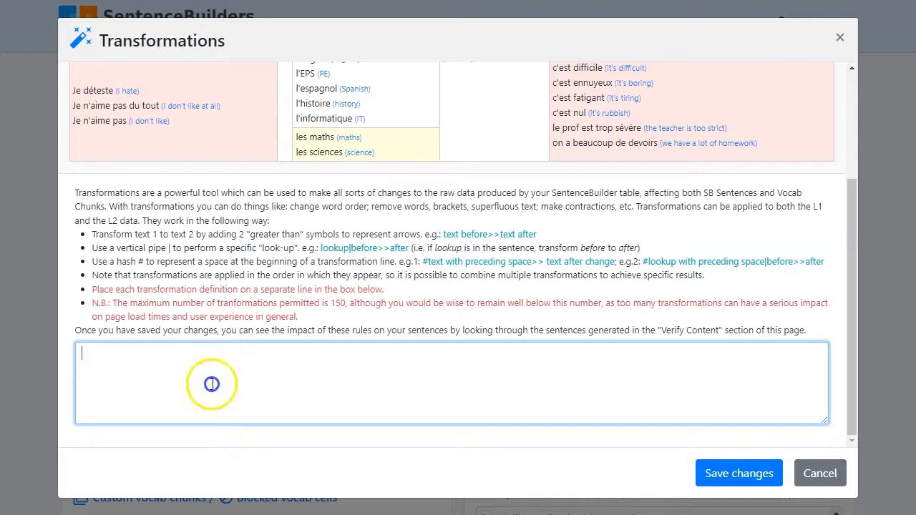
# - Enter the look-up transformation "parce que on|on>>qu'on"
pyautogui.moveTo(852, 295)
pyautogui.mouseDown()
pyautogui.moveTo(854, 277)
pyautogui.moveTo(854, 296)
pyautogui.moveTo(848, 276)
pyautogui.moveTo(847, 289)
pyautogui.mouseUp()
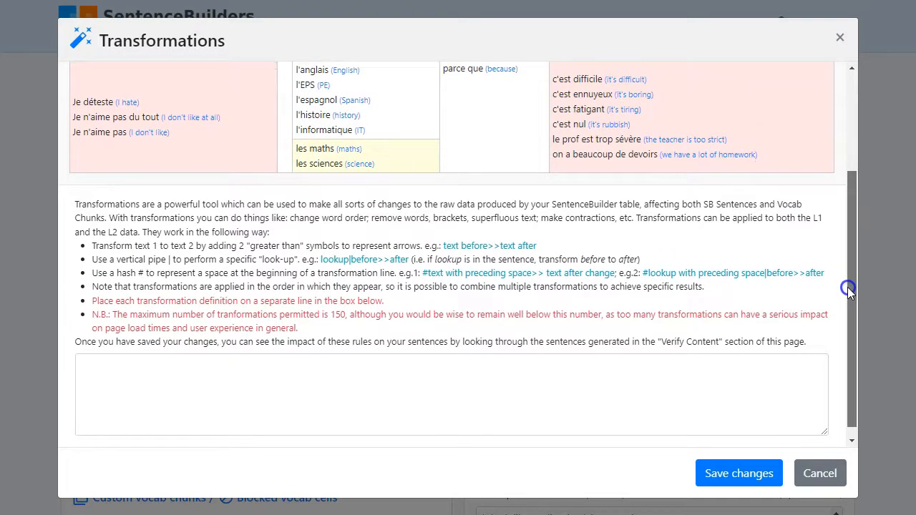
pyautogui.moveTo(847, 287); pyautogui.dragTo(847, 286)
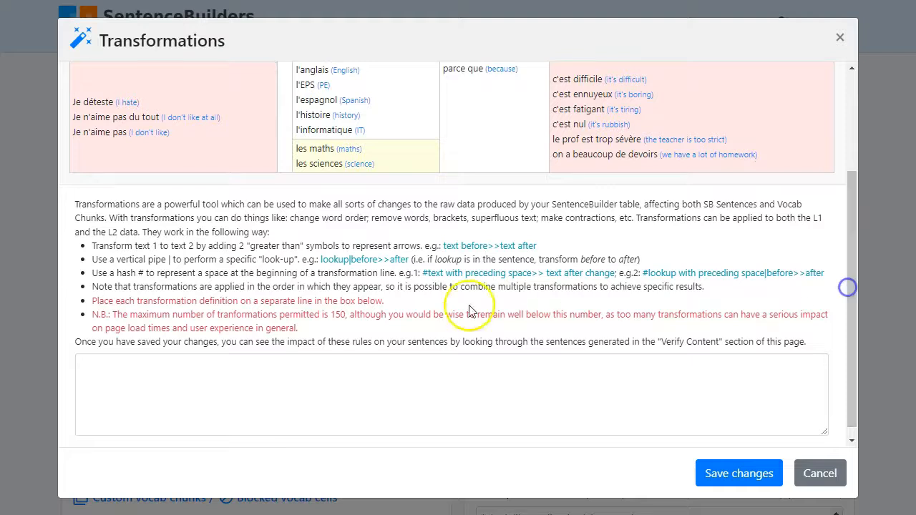
pyautogui.click(118, 374)
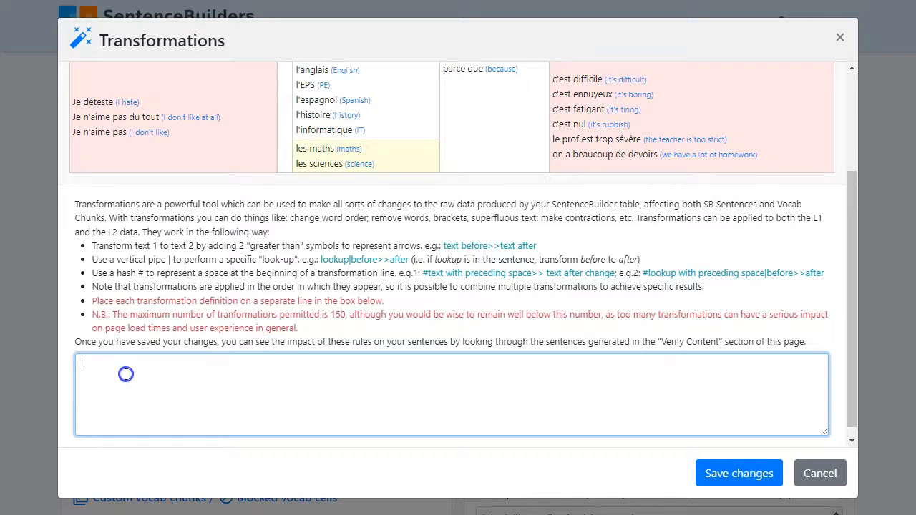
pyautogui.write('parce q')
pyautogui.write('ue on')
pyautogui.write('l')
pyautogui.press('BackSpace')
pyautogui.write('lo')
pyautogui.write('n')
pyautogui.write(' >>qu')
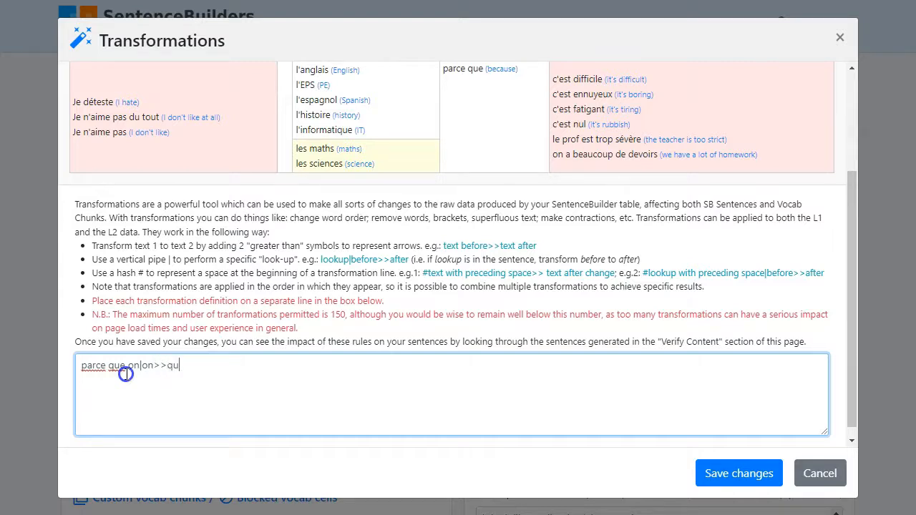
pyautogui.write("'on")
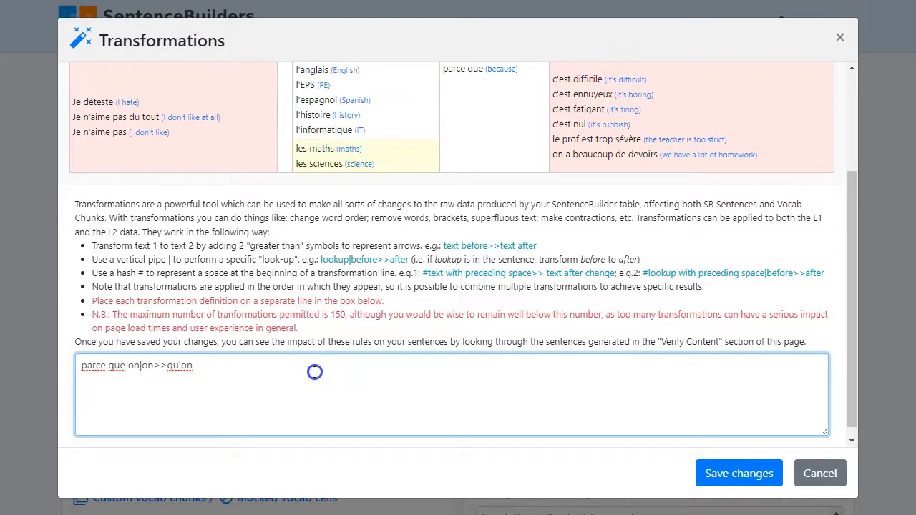
# - Add a second look-up transformation "qu'on|parce que>>parce" on a new line and save the changes
pyautogui.press('Return')
pyautogui.write("qu'on| parce que")
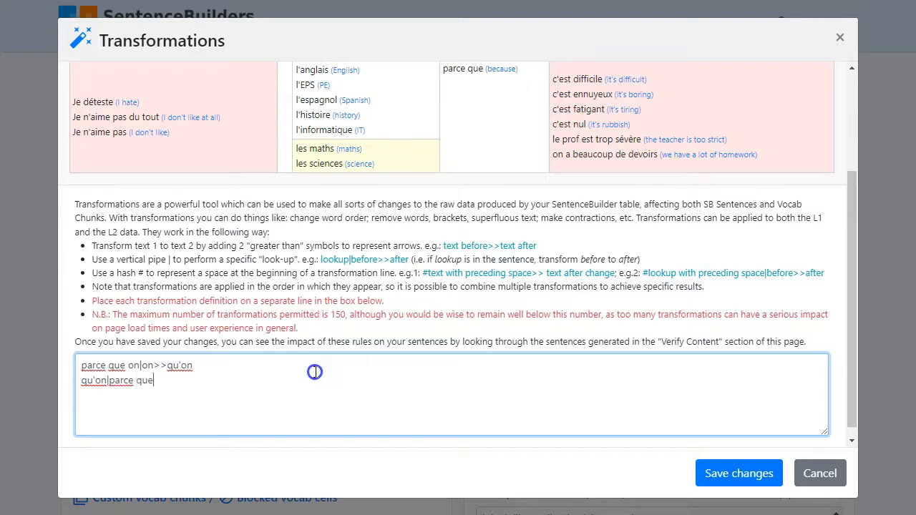
pyautogui.write('>>parce')
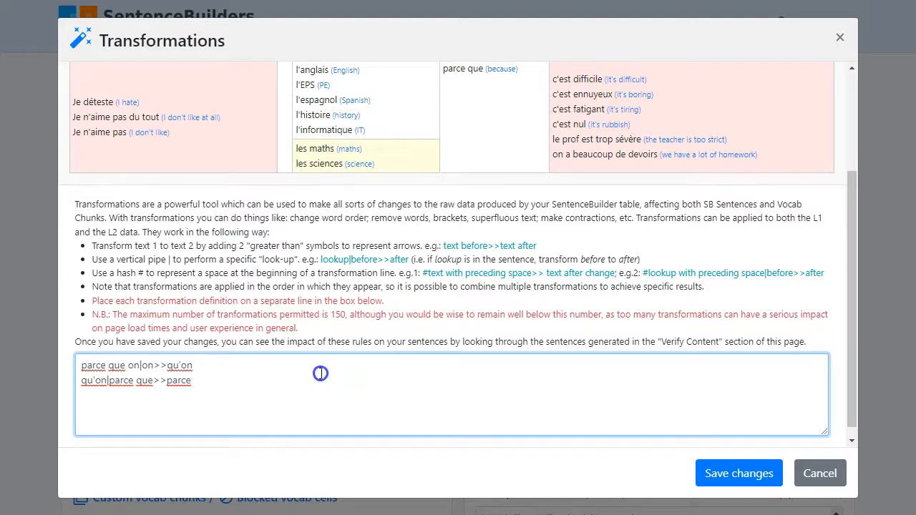
pyautogui.click(745, 470)
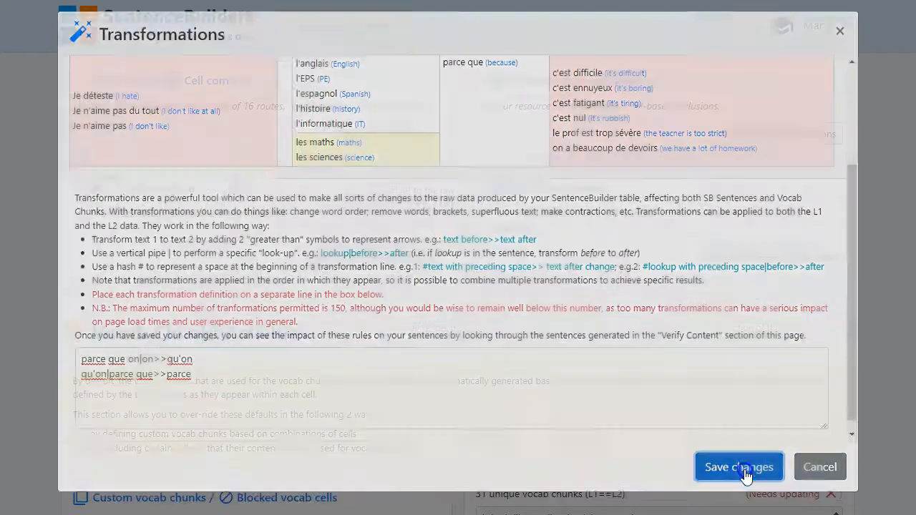
# - Refresh the unique vocab chunks list and check its entries against the look-up transformations
pyautogui.scroll(-4, 758, 397)
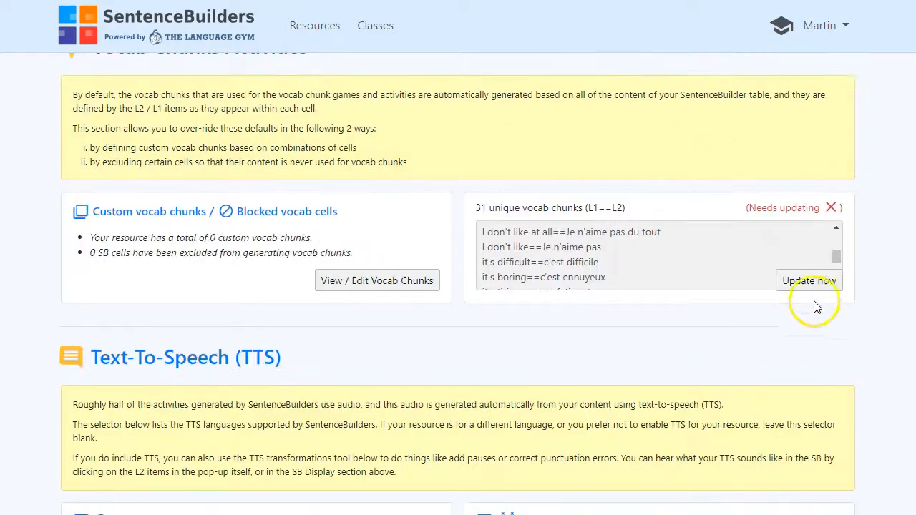
pyautogui.click(814, 282)
pyautogui.scroll(-2, 834, 261)
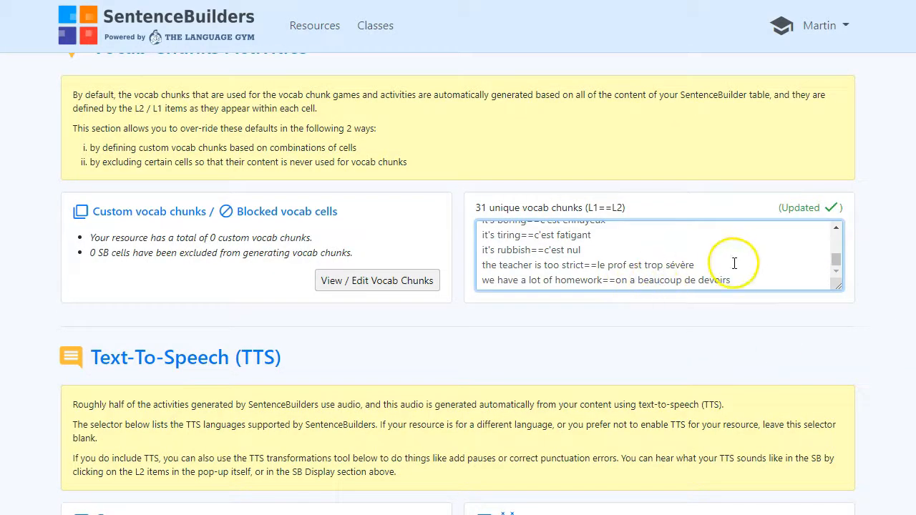
pyautogui.click(836, 228)
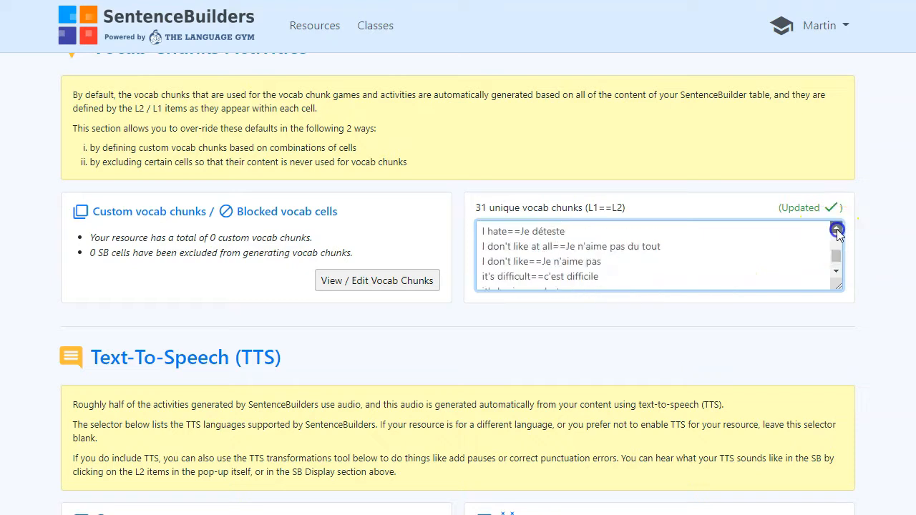
pyautogui.moveTo(837, 231); pyautogui.dragTo(838, 234)
pyautogui.click(837, 272)
pyautogui.moveTo(836, 273); pyautogui.dragTo(837, 273)
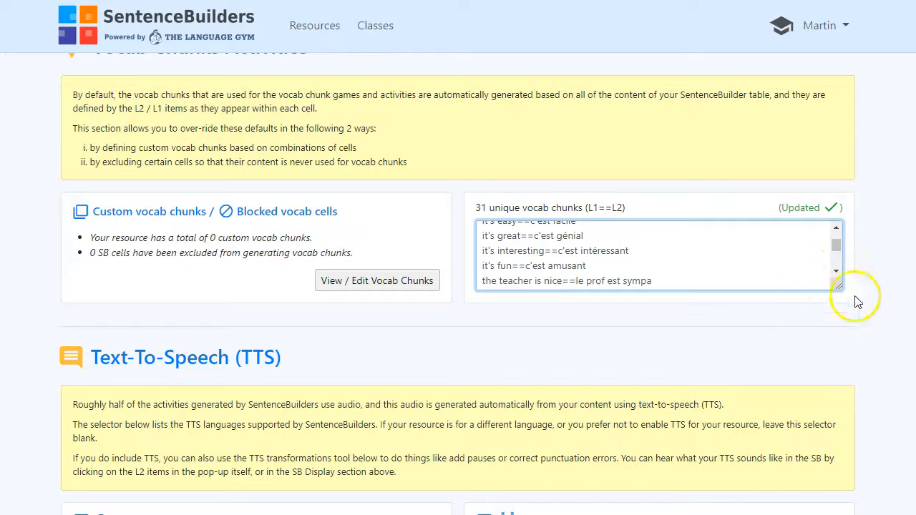
# - Verify the content again and check the generated sentences containing "parce qu'on"
pyautogui.scroll(-1, 864, 373)
pyautogui.scroll(-6, 863, 374)
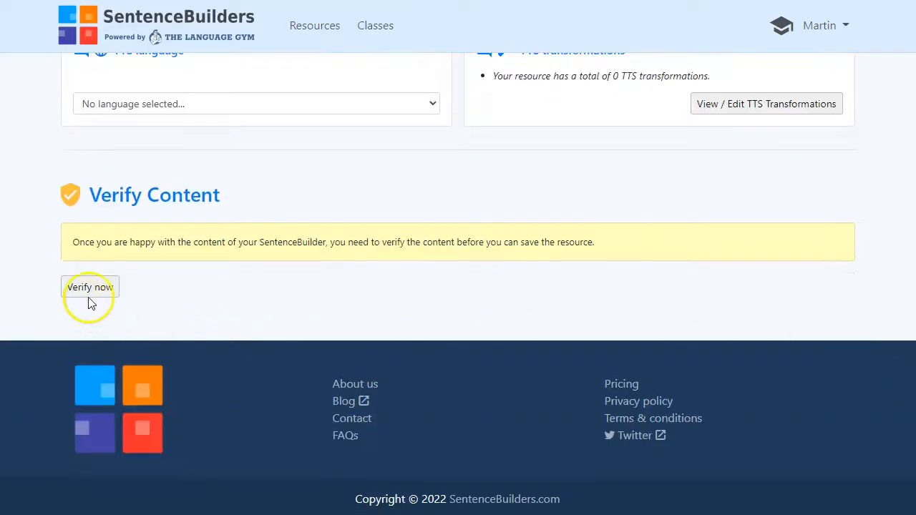
pyautogui.click(101, 289)
pyautogui.scroll(-6, 348, 374)
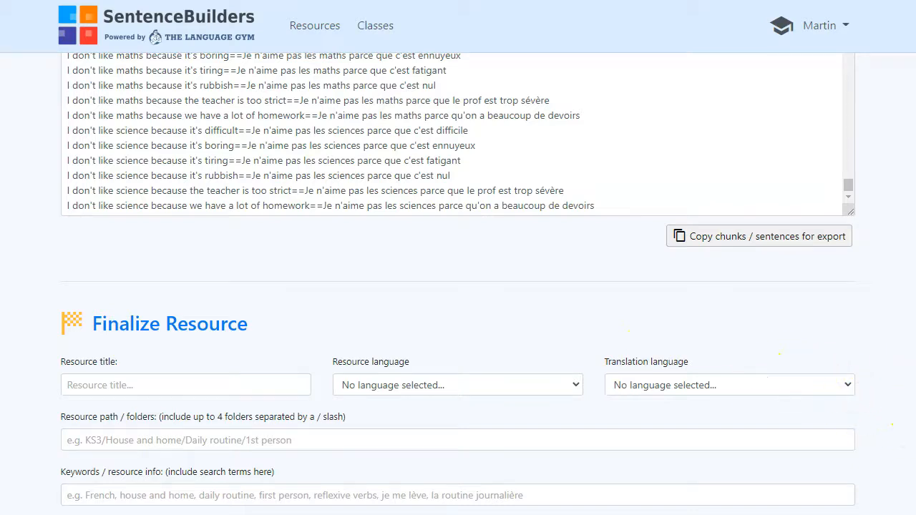
pyautogui.scroll(5, 458, 286)
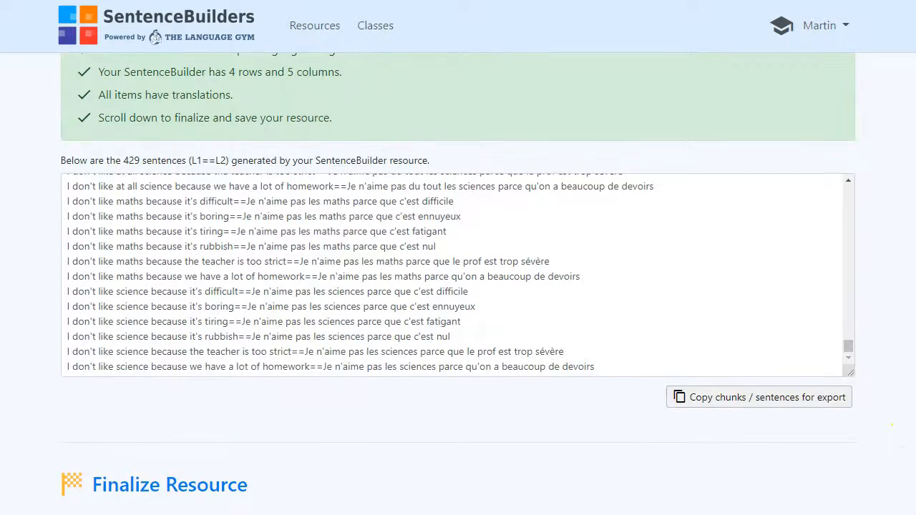
# - Set the text-to-speech language of the resource to French
pyautogui.scroll(6, 905, 344)
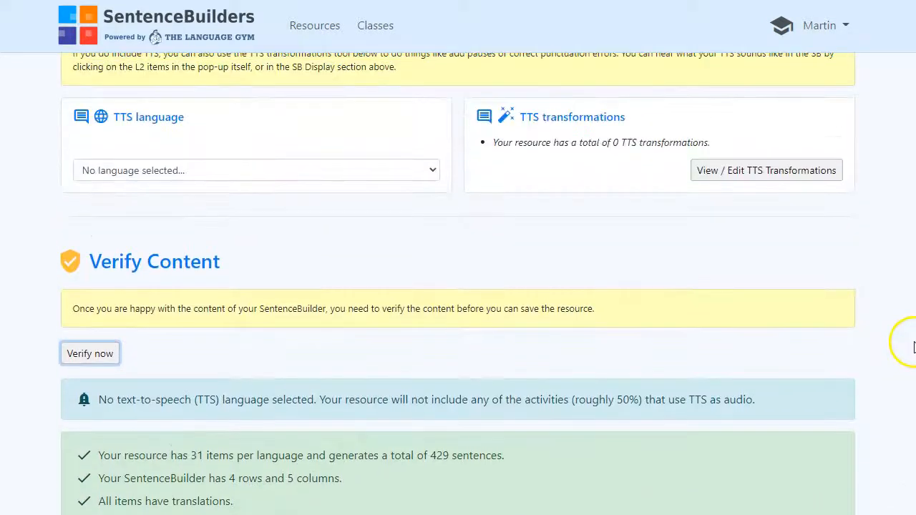
pyautogui.scroll(2, 909, 307)
pyautogui.scroll(-3, 898, 322)
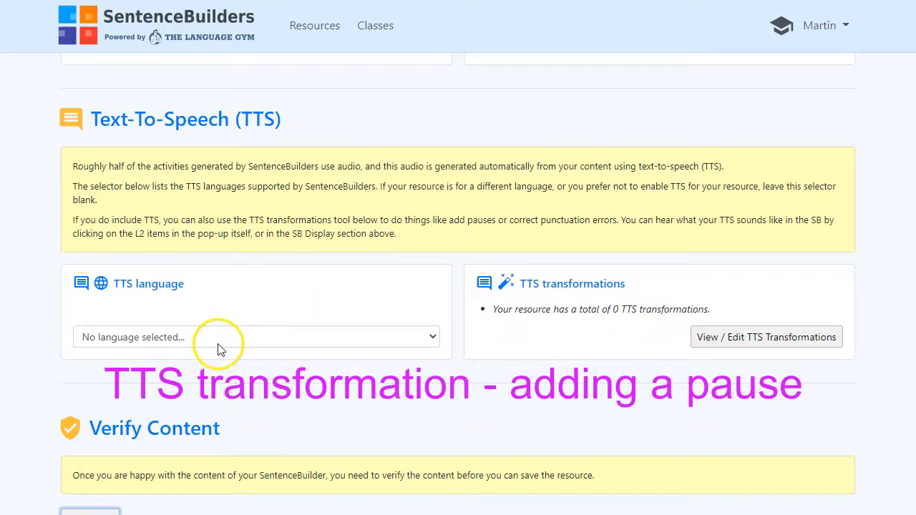
pyautogui.click(250, 342)
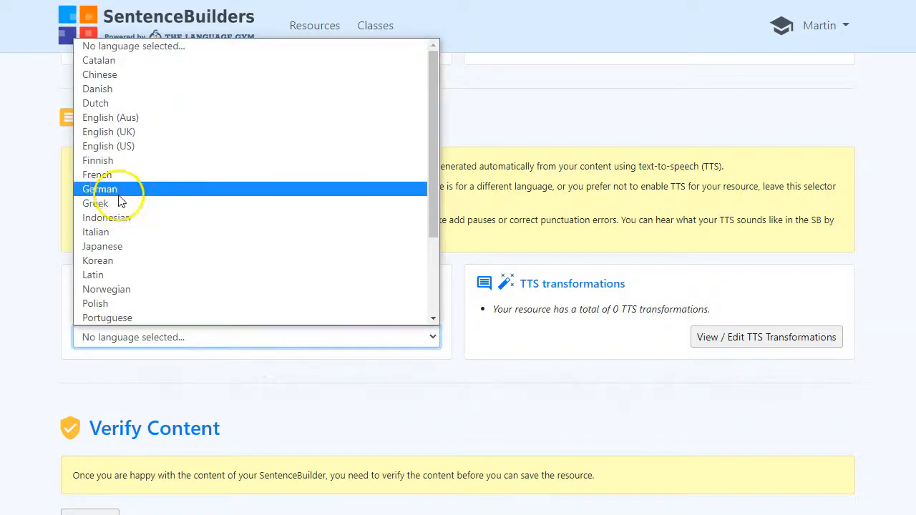
pyautogui.click(105, 177)
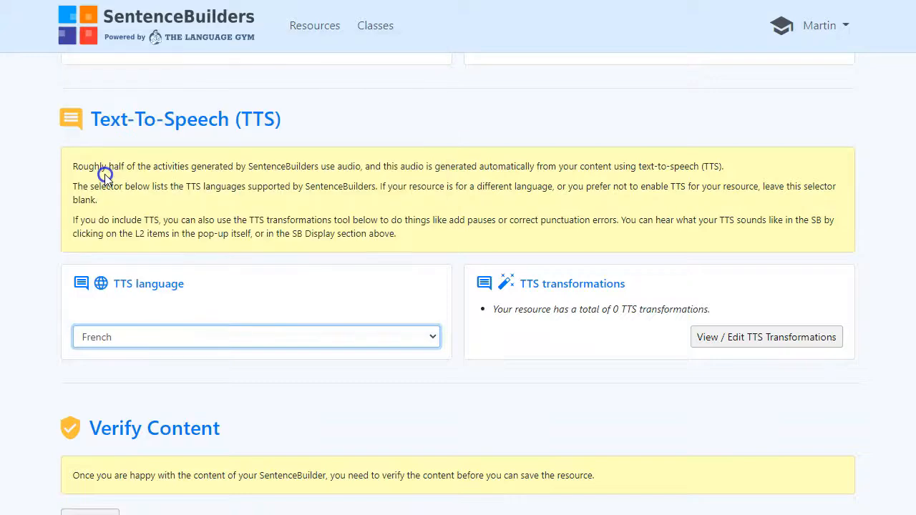
# - Add the TTS transformation " parce qu>>, parce qu", starting with a space, to create a pause, and save it
pyautogui.click(756, 338)
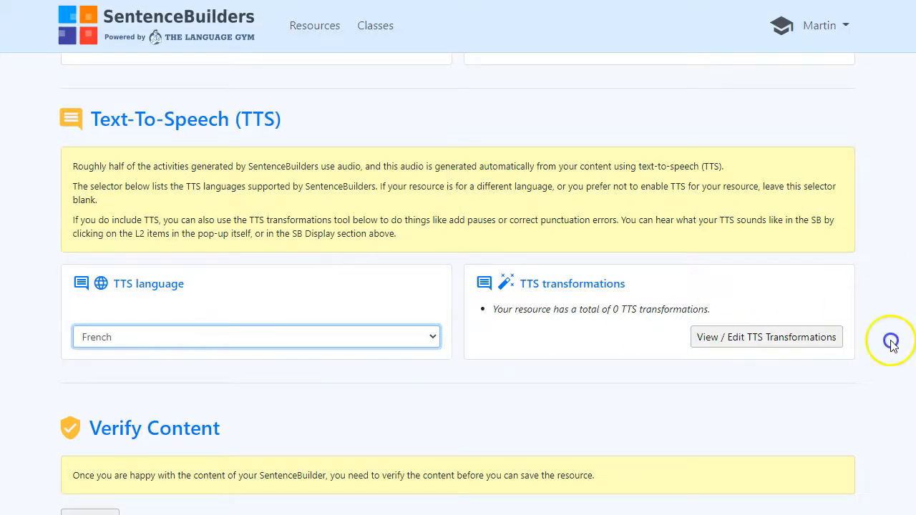
pyautogui.scroll(7, 909, 347)
pyautogui.scroll(15, 909, 348)
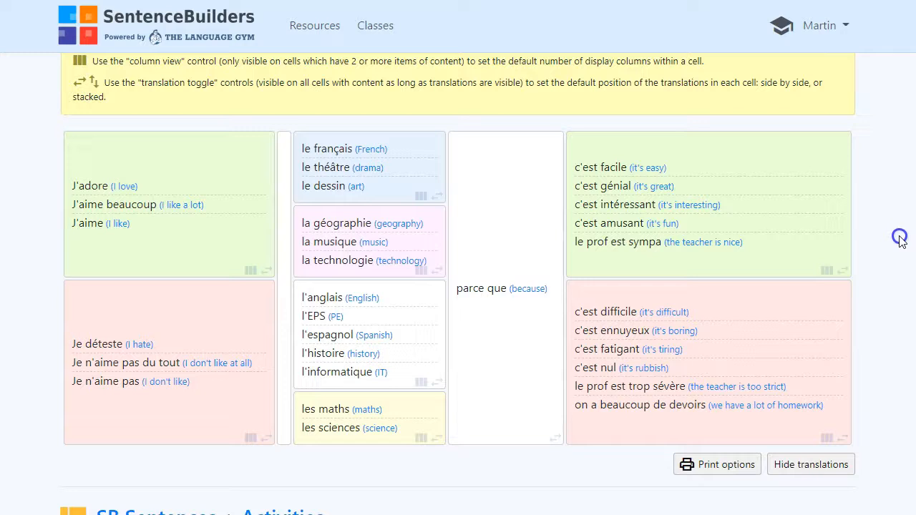
pyautogui.scroll(-20, 457, 286)
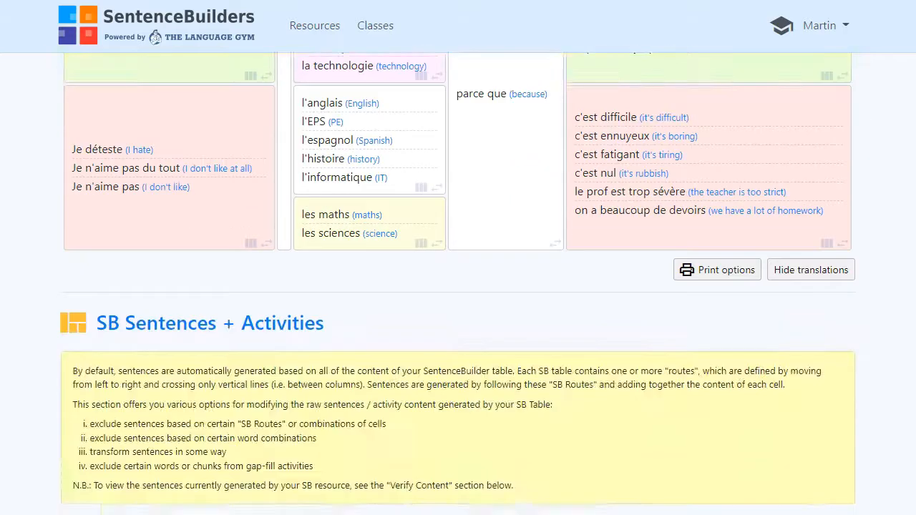
pyautogui.scroll(-1, 883, 415)
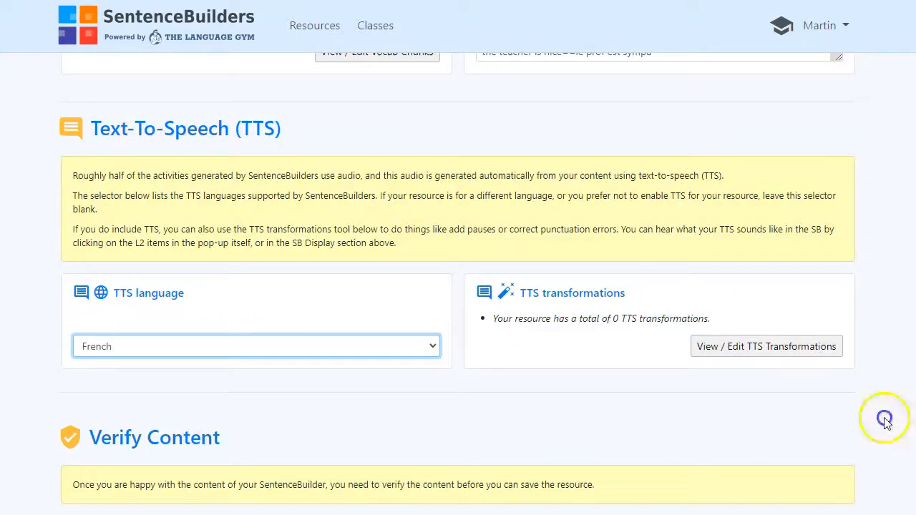
pyautogui.click(756, 348)
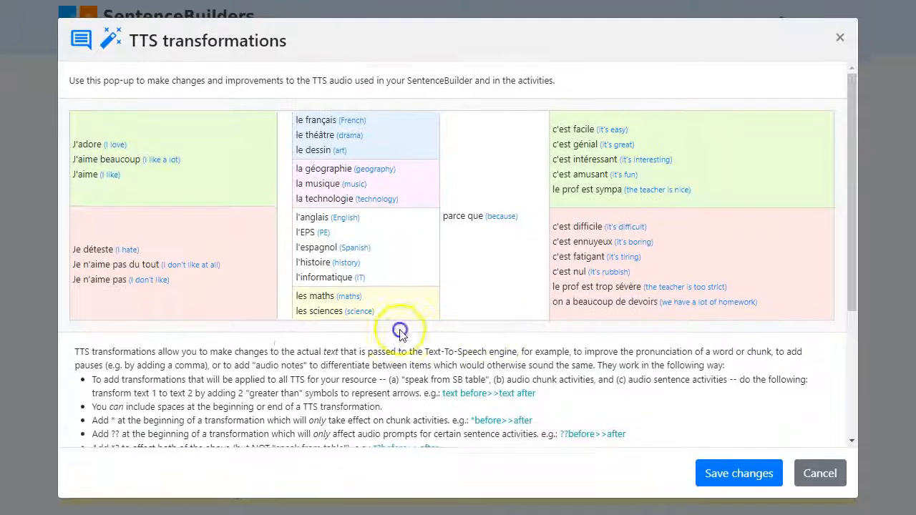
pyautogui.scroll(-5, 400, 332)
pyautogui.click(100, 358)
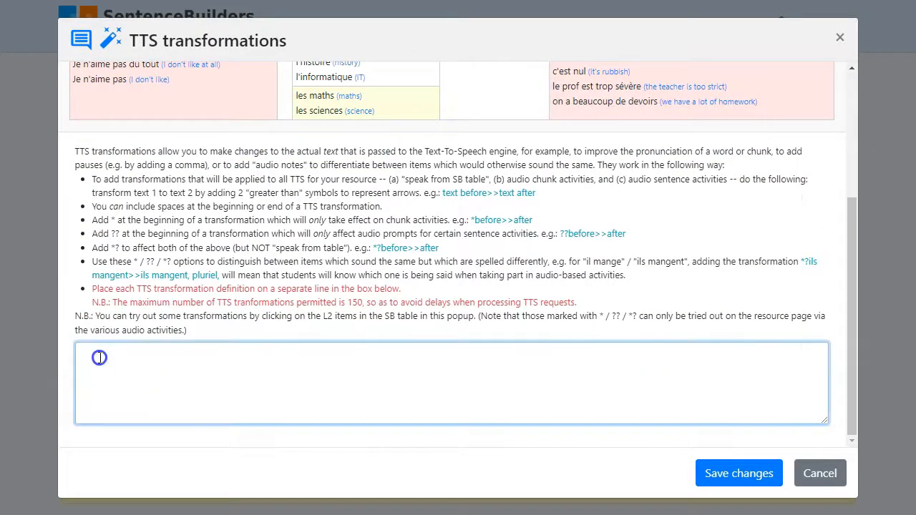
pyautogui.write('parce que>>')
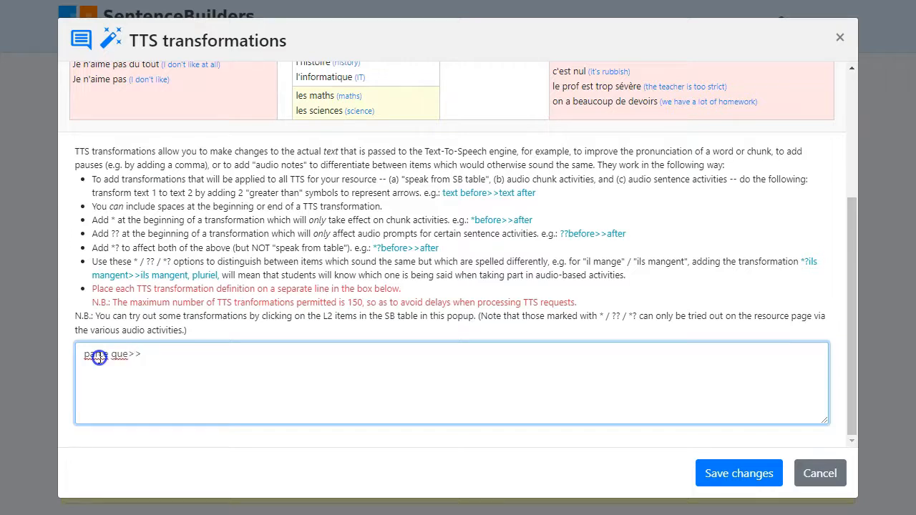
pyautogui.press('BackSpace')
pyautogui.press('BackSpace')
pyautogui.press('BackSpace')
pyautogui.write('>>, parce qu')
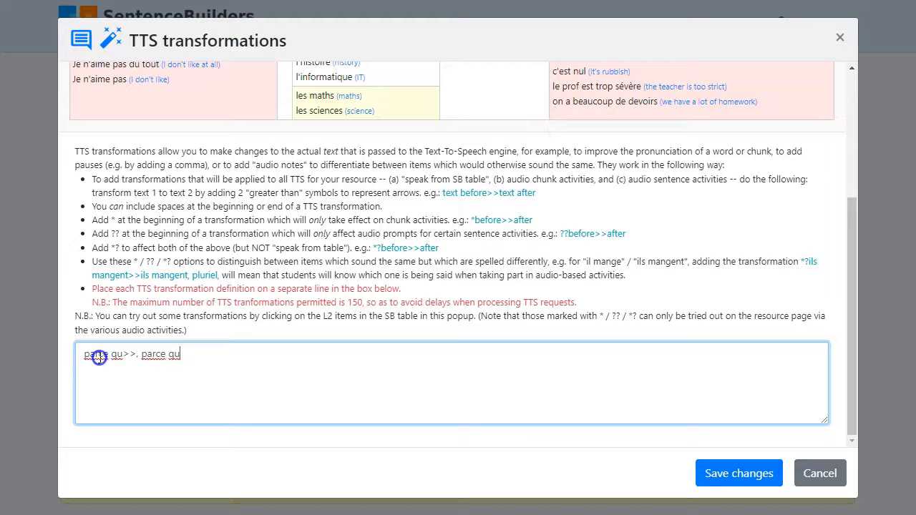
pyautogui.click(743, 473)
pyautogui.scroll(15, 458, 286)
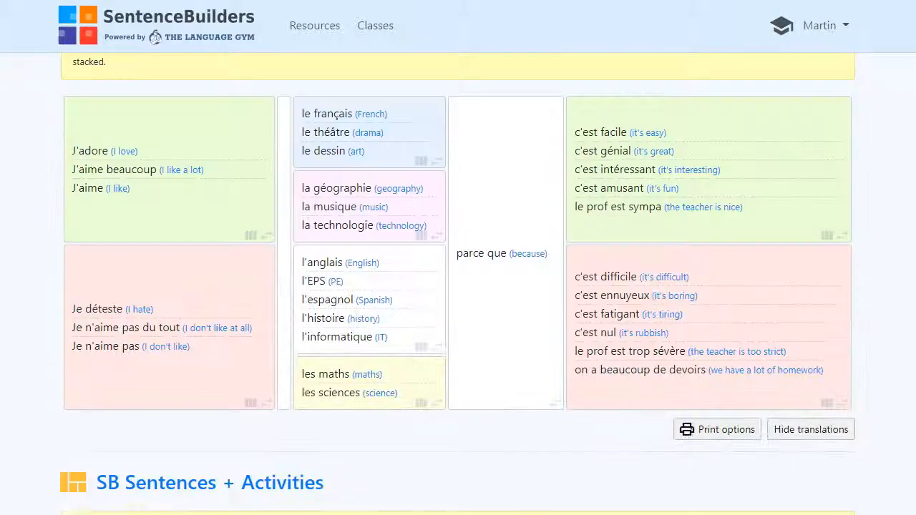